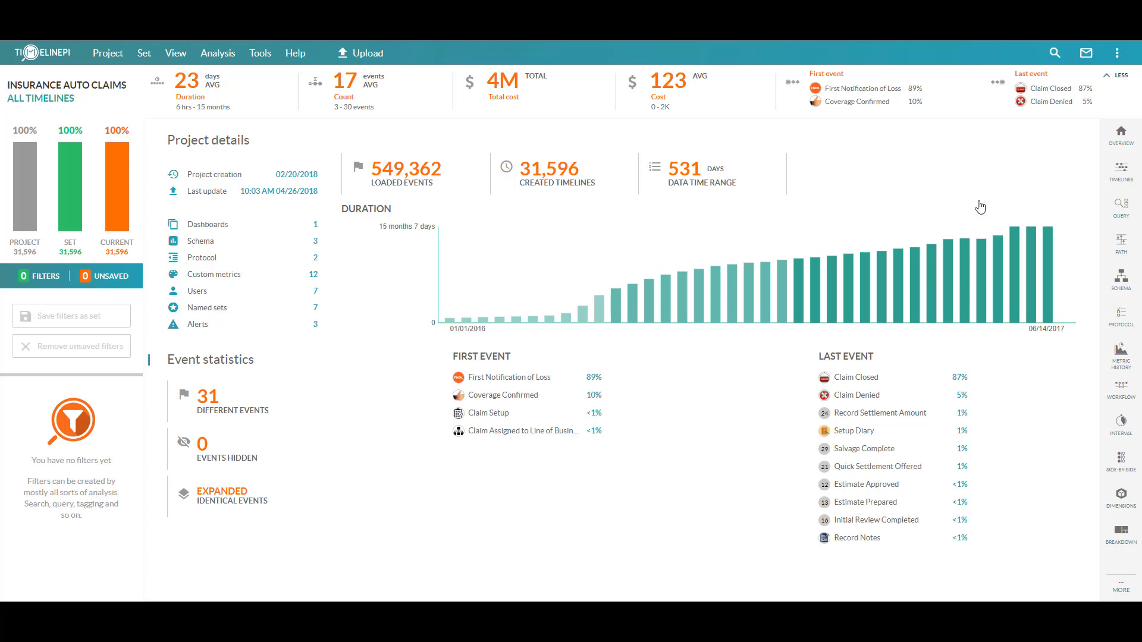
# Open the Repository view and review the list of owned repositories, keeping Repository 2 as the active one
pyautogui.moveTo(1103, 279)
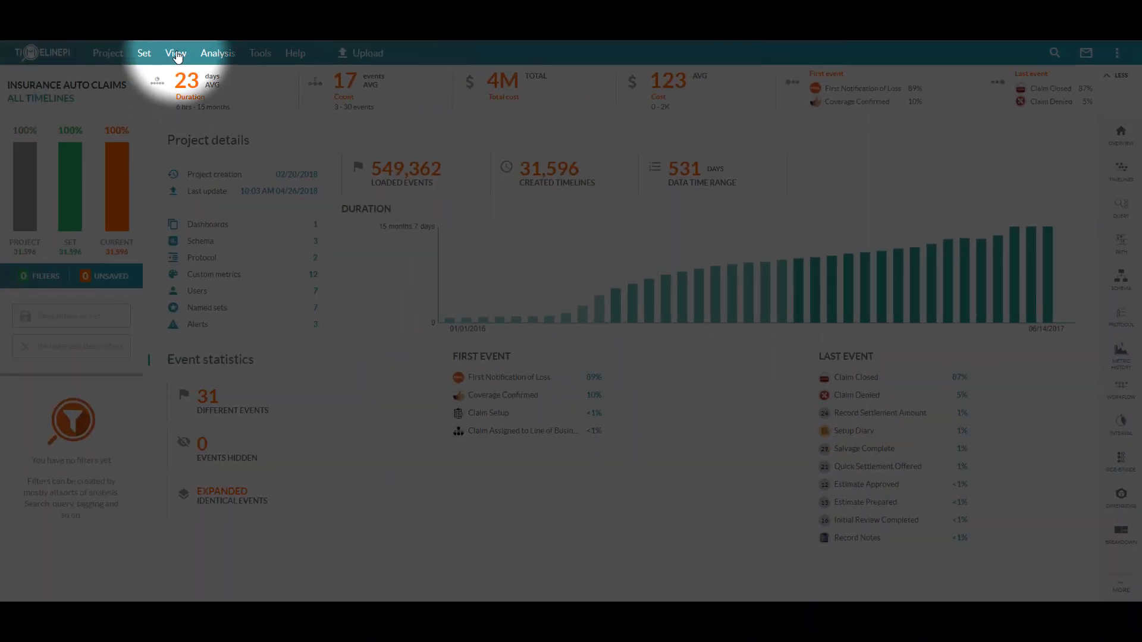
pyautogui.click(176, 54)
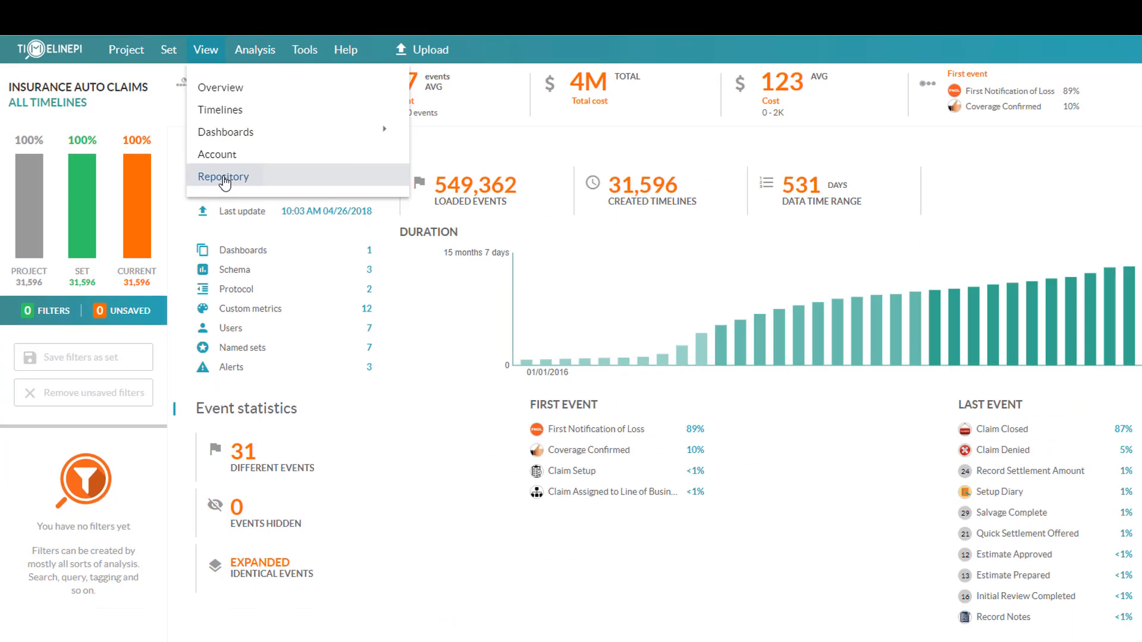
pyautogui.click(393, 252)
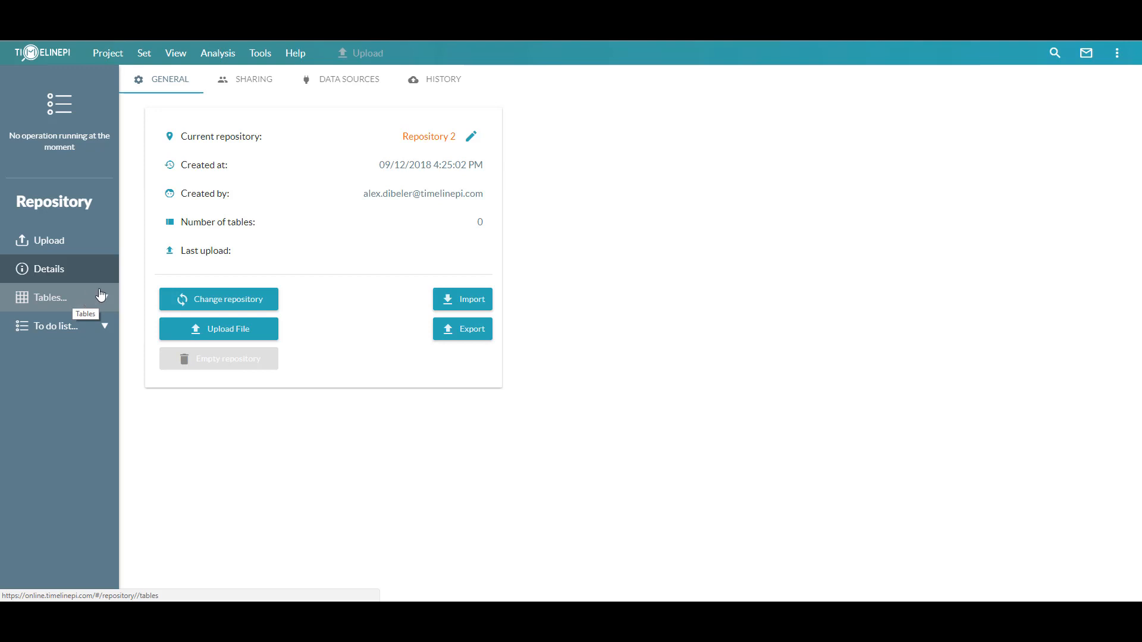
pyautogui.click(221, 301)
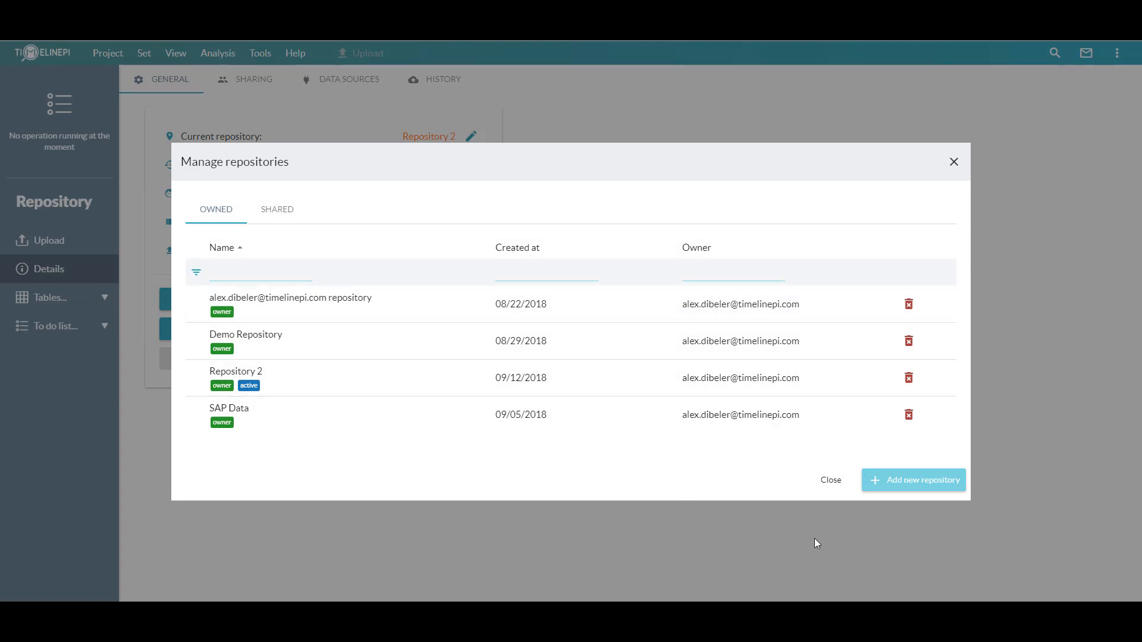
pyautogui.click(831, 482)
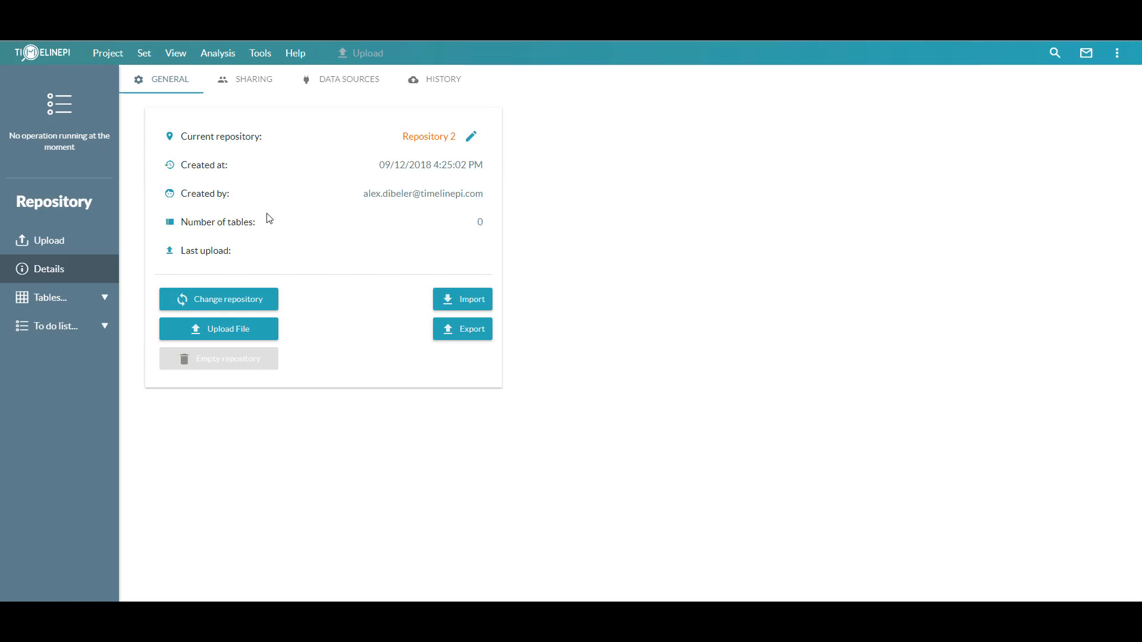
# Upload the file Order to Cash Sample TPI Data.csv to the repository as table OrdertoCashSampleTPIData
pyautogui.click(47, 243)
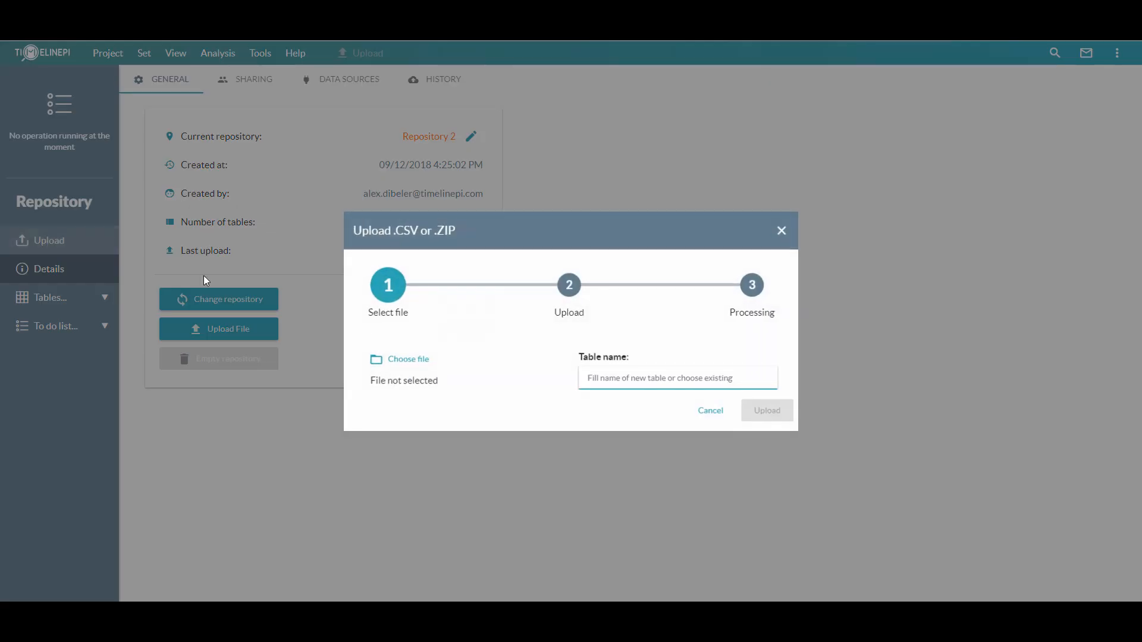
pyautogui.click(407, 360)
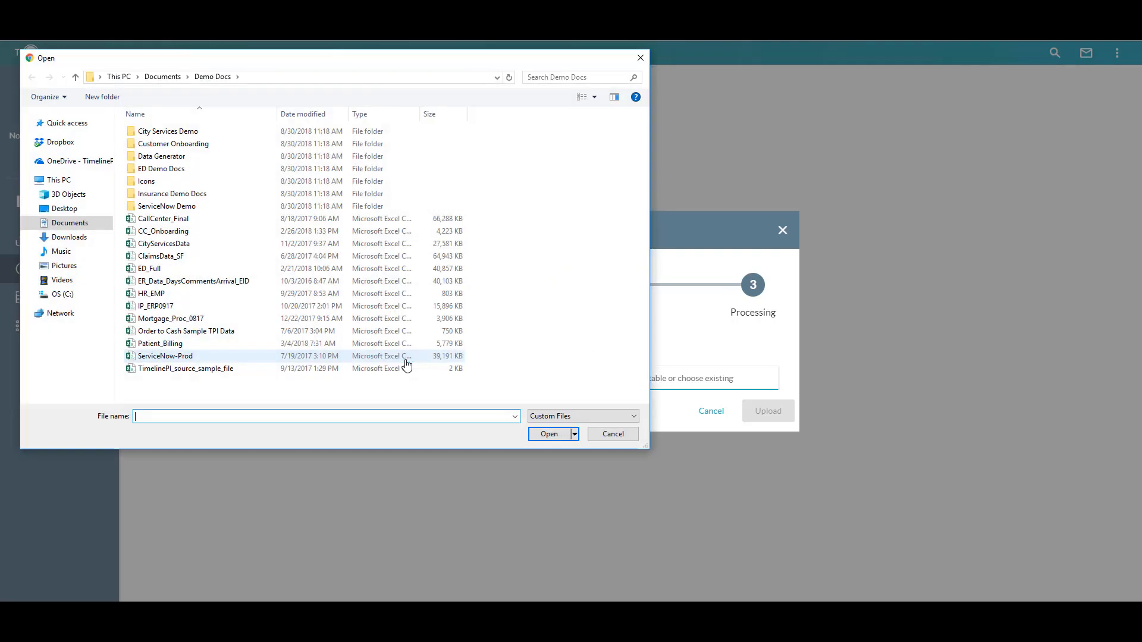
pyautogui.click(216, 331)
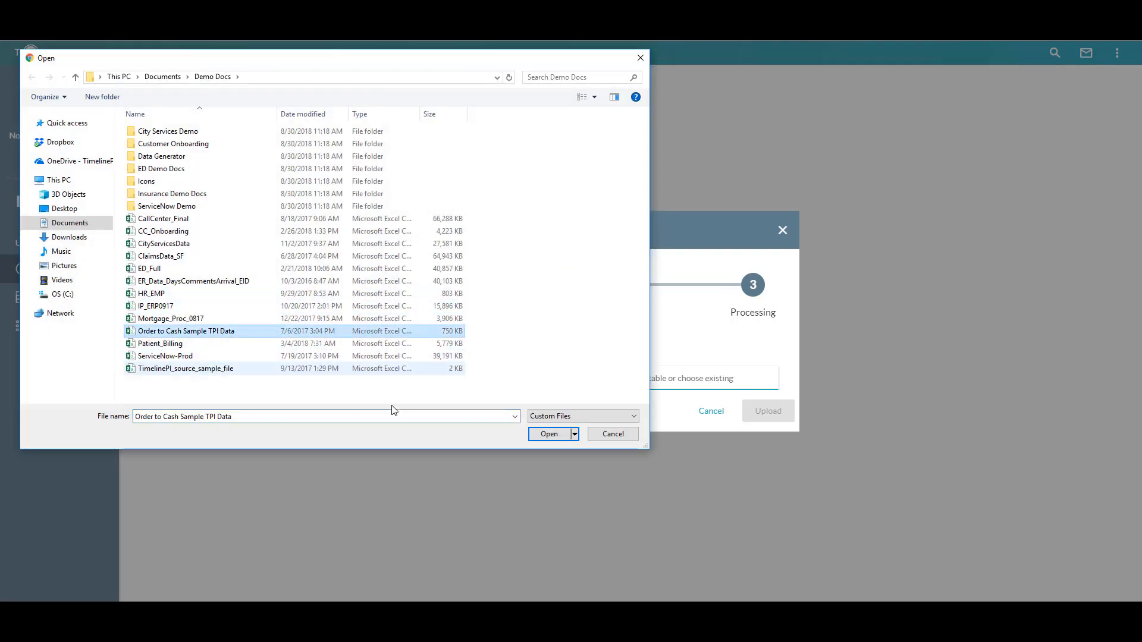
pyautogui.click(549, 434)
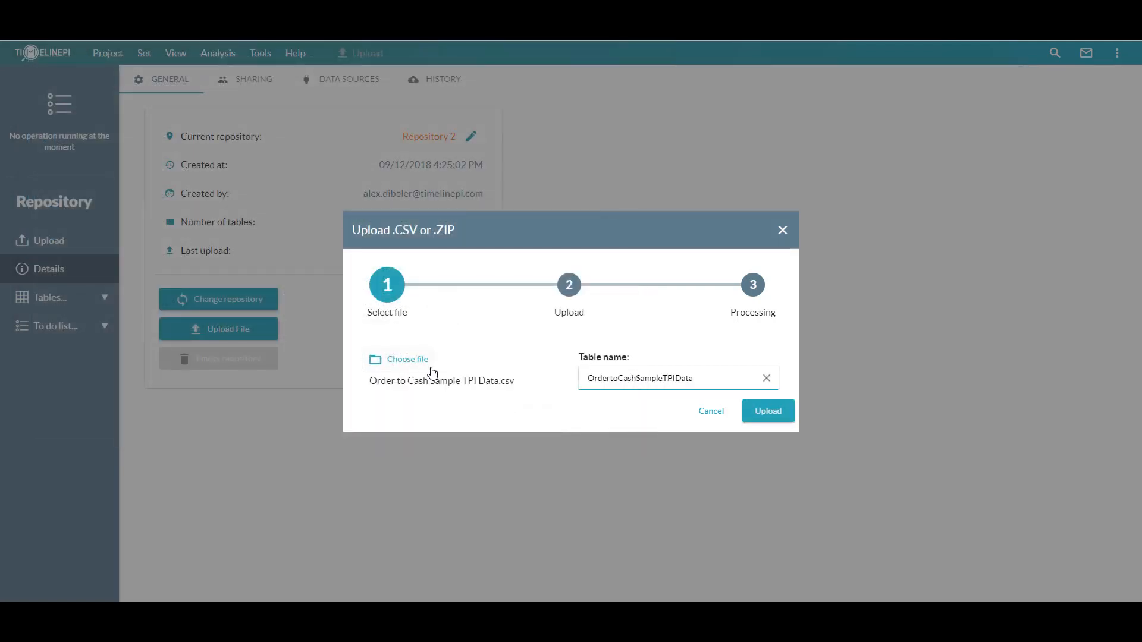
pyautogui.click(772, 416)
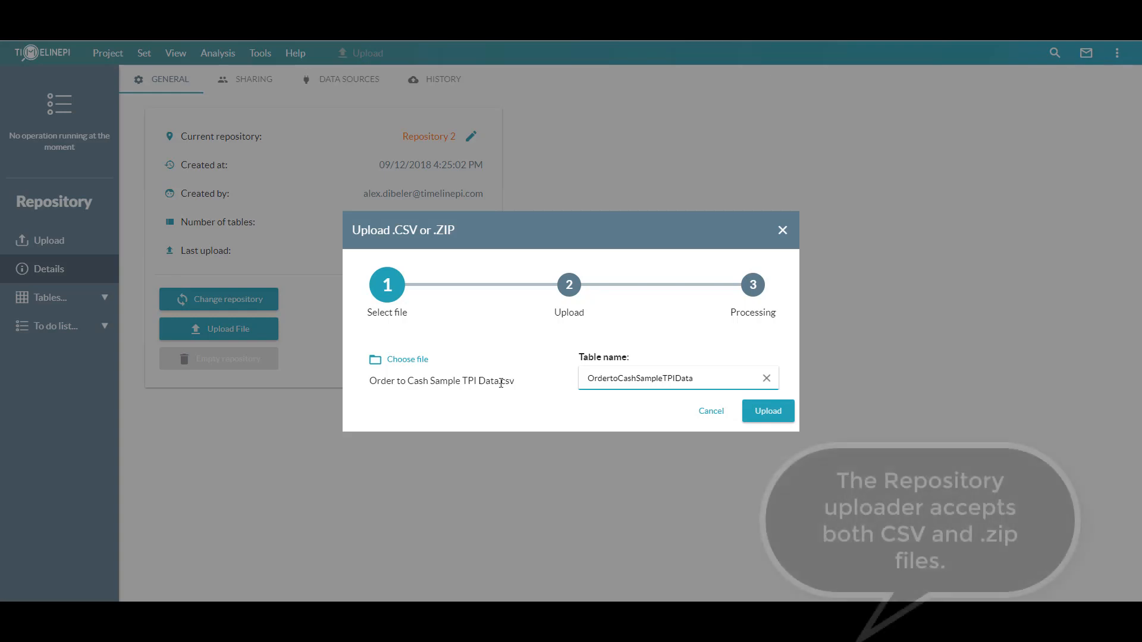
pyautogui.click(767, 414)
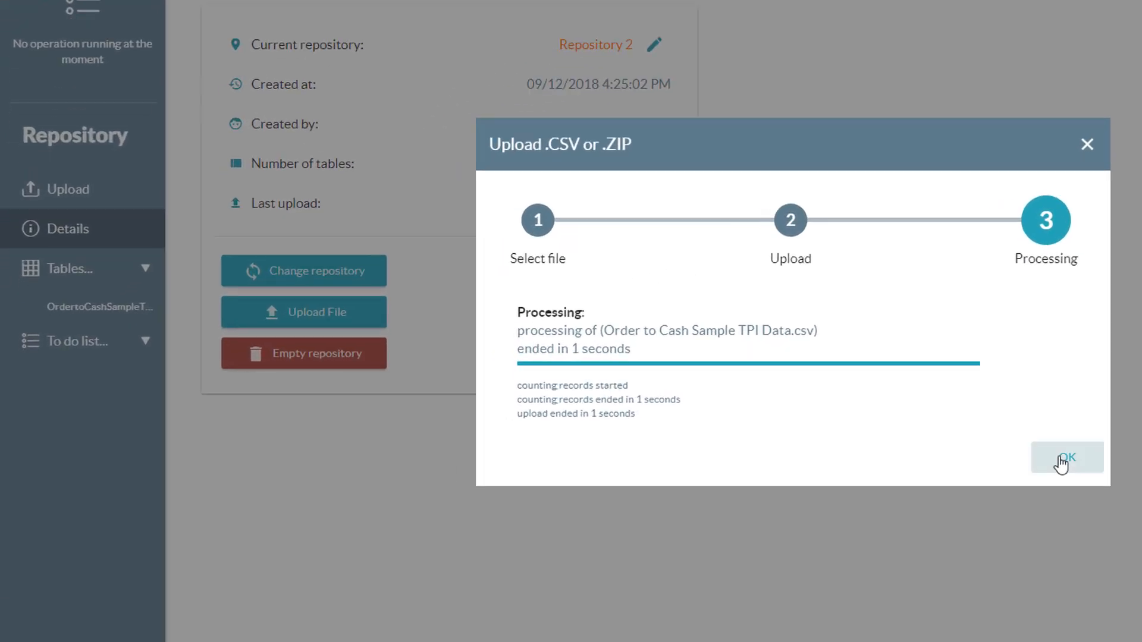
pyautogui.click(766, 435)
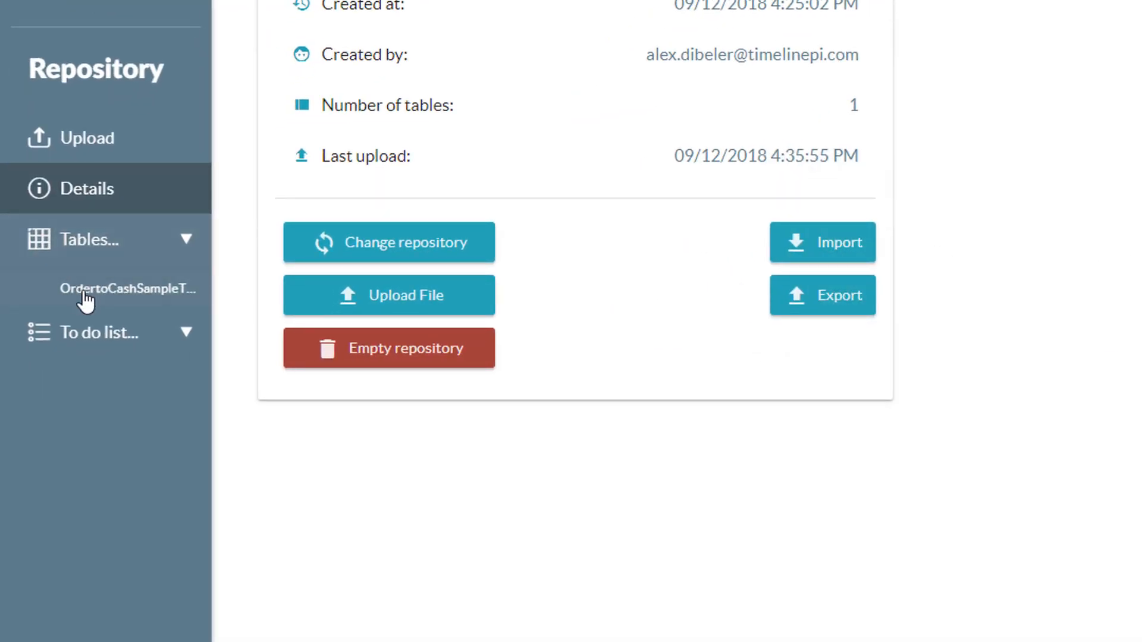
# Open the OrdertoCashSampleTPIData table from the repository's table list to examine its columns and records
pyautogui.click(93, 249)
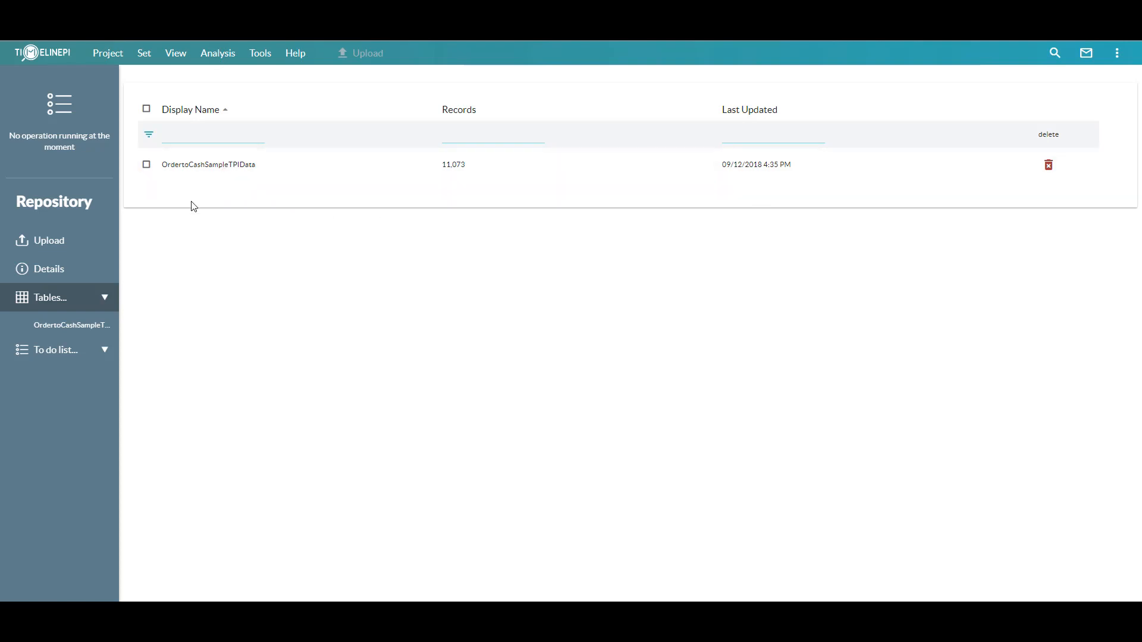
pyautogui.click(201, 168)
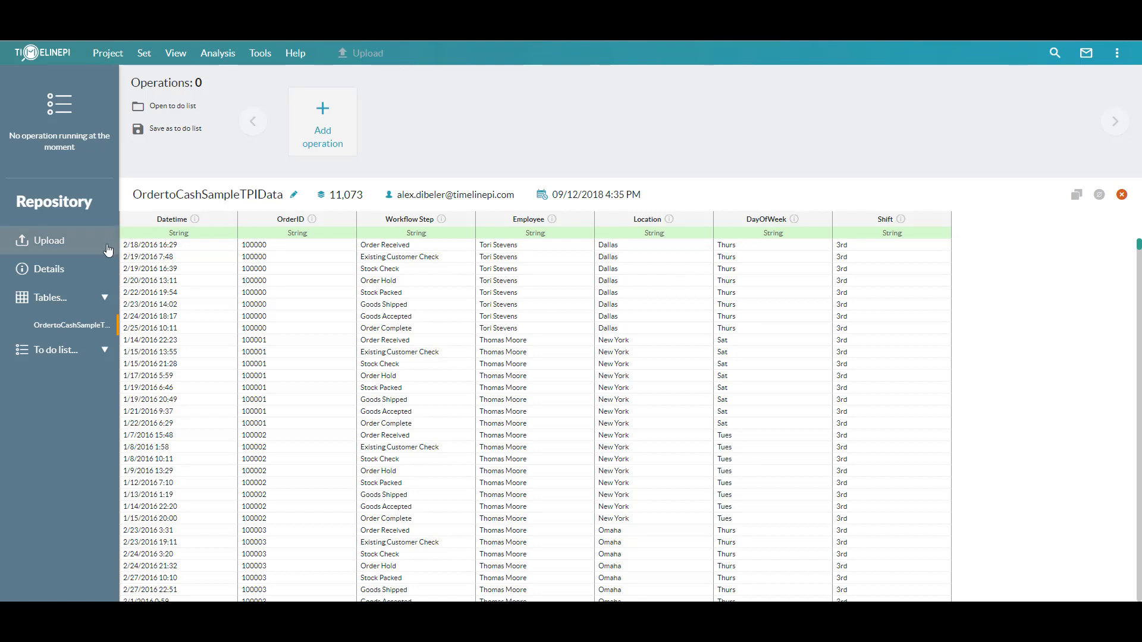
# Upload Order to Cash Shipping Source Data.csv from the Data Generator's Order to Cash Sample folder as table OrdertoCashShippingSourceData
pyautogui.click(63, 244)
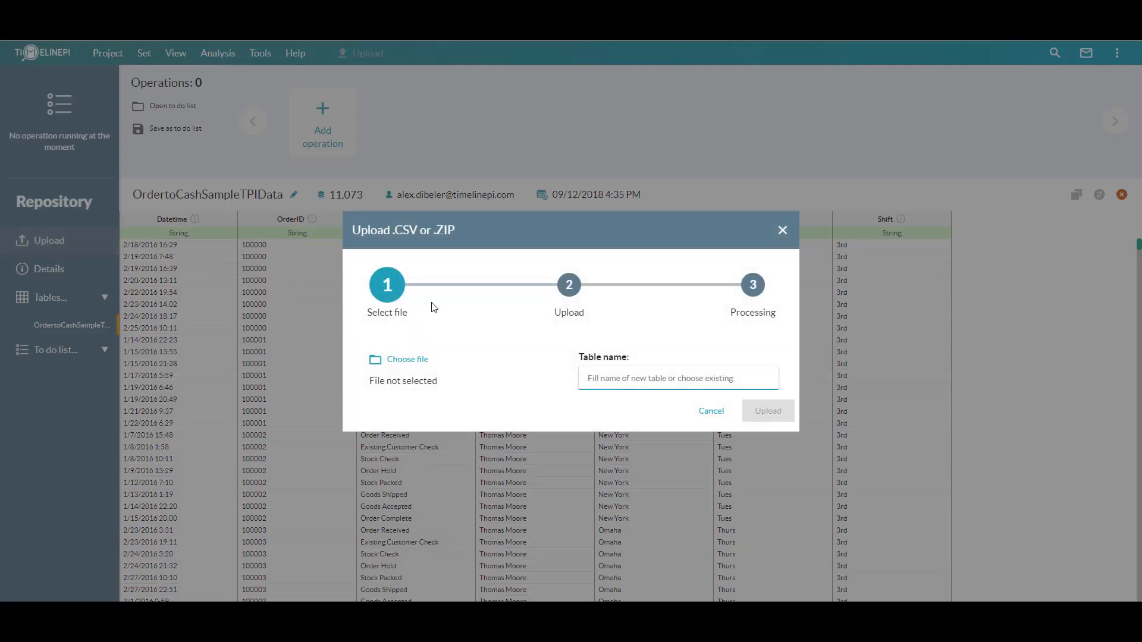
pyautogui.click(416, 361)
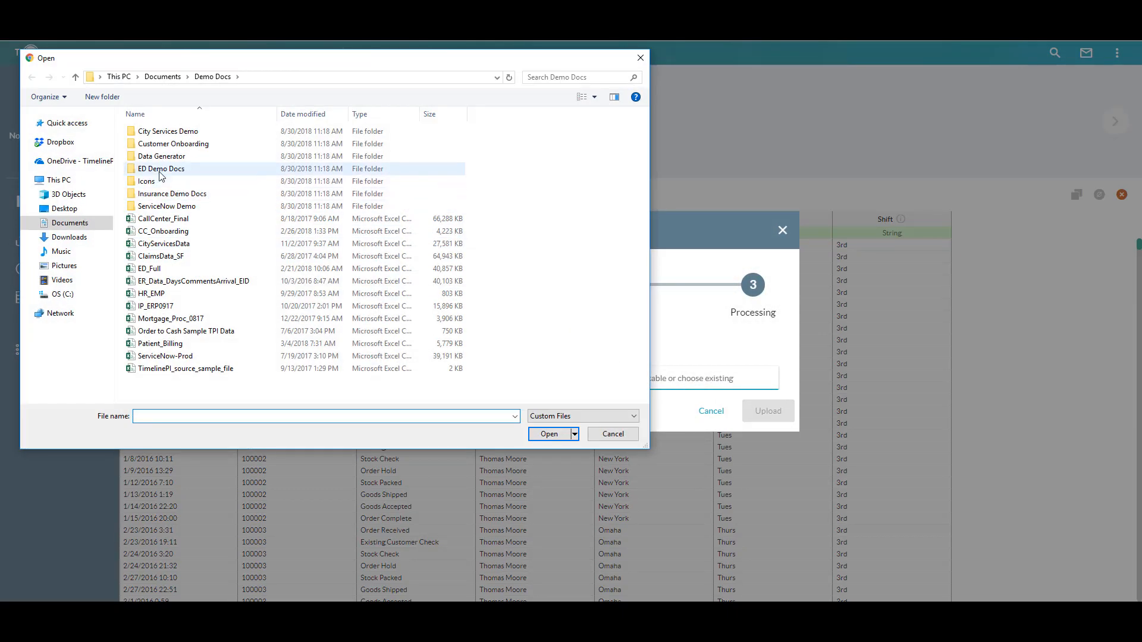
pyautogui.doubleClick(165, 156)
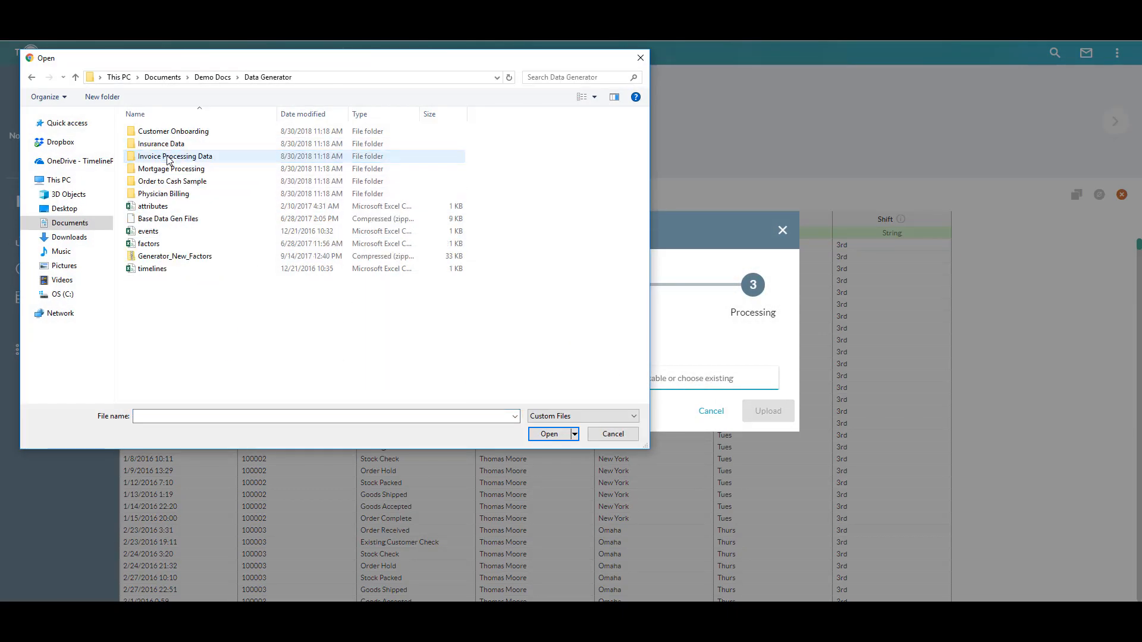
pyautogui.doubleClick(165, 186)
pyautogui.click(183, 185)
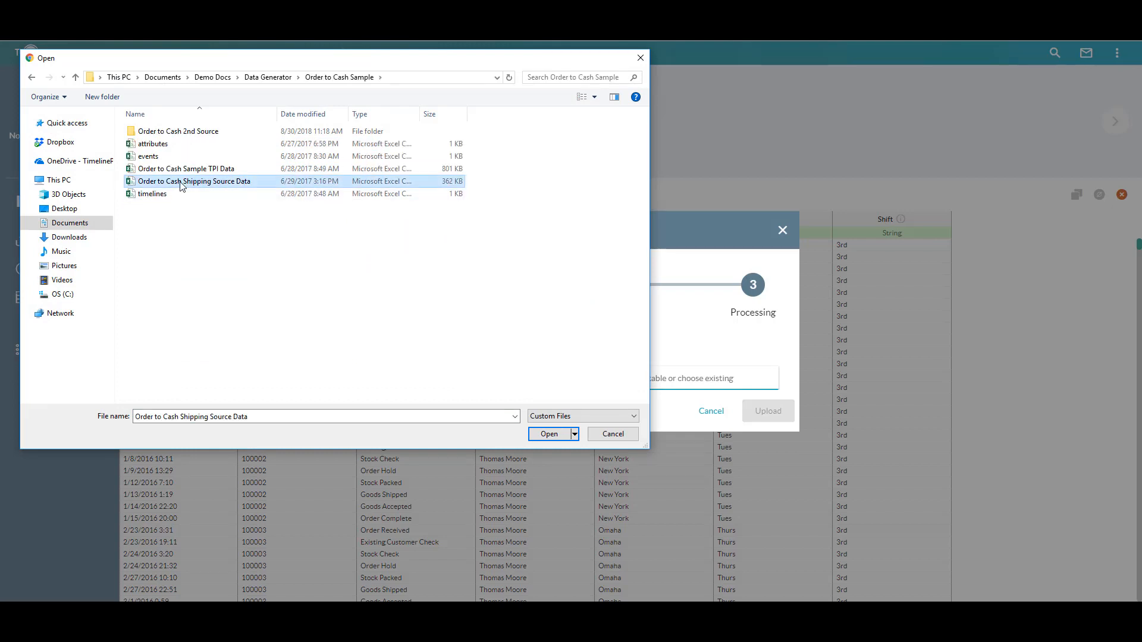
pyautogui.click(547, 434)
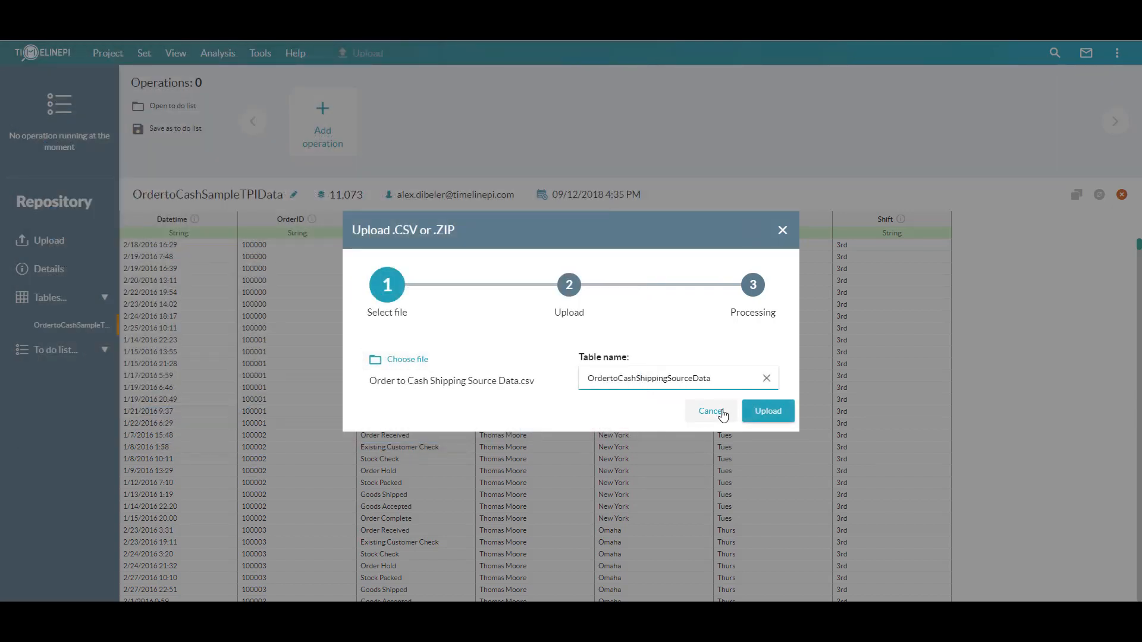
pyautogui.click(769, 412)
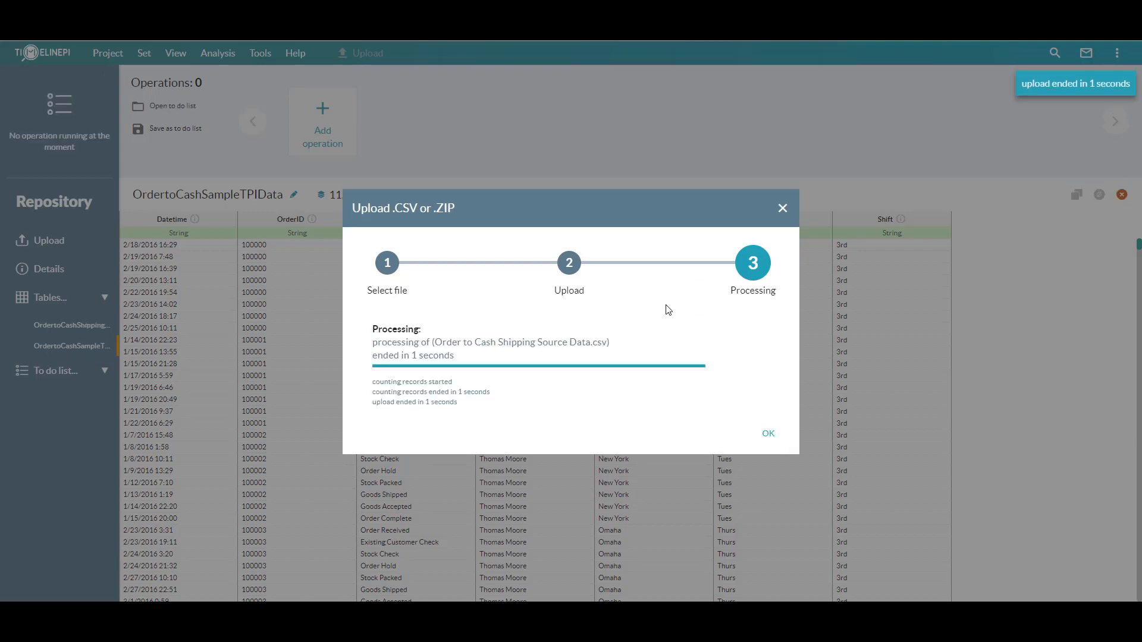
pyautogui.click(768, 434)
# Clone the OrdertoCashShippingSourceData table under the name OrdertoCashShippingSourceData_Base
pyautogui.click(44, 298)
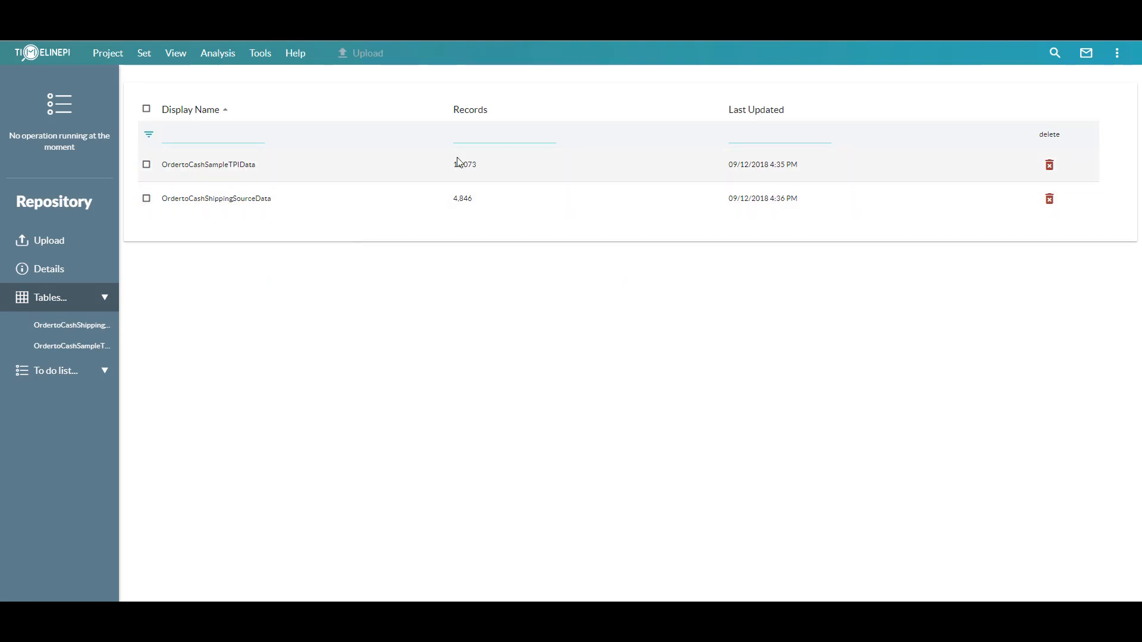
pyautogui.click(342, 210)
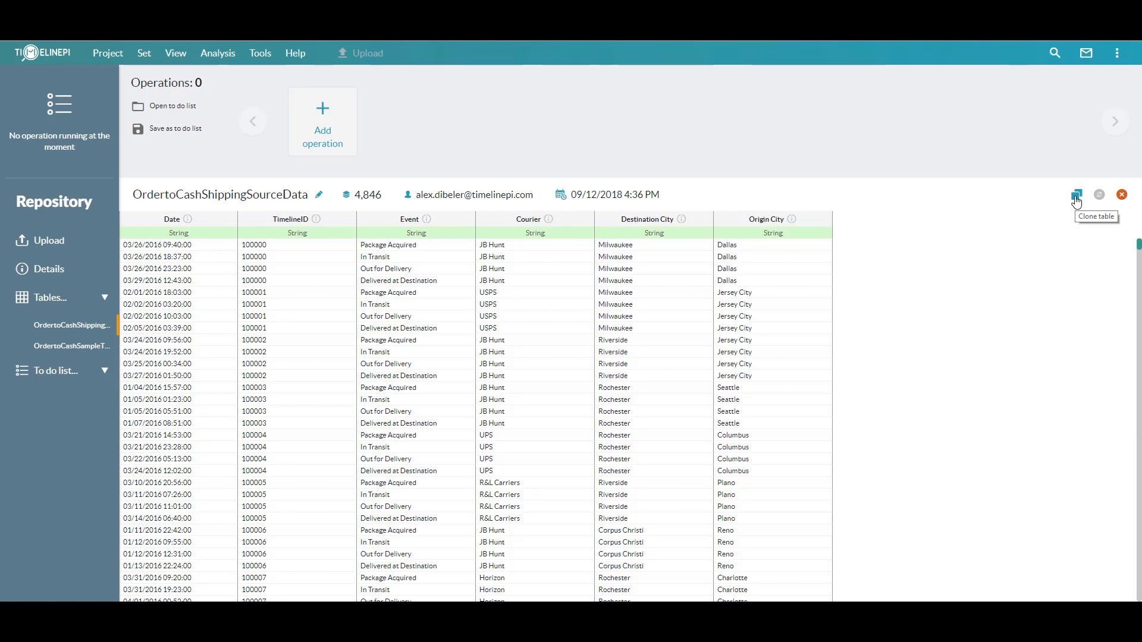
pyautogui.click(1077, 196)
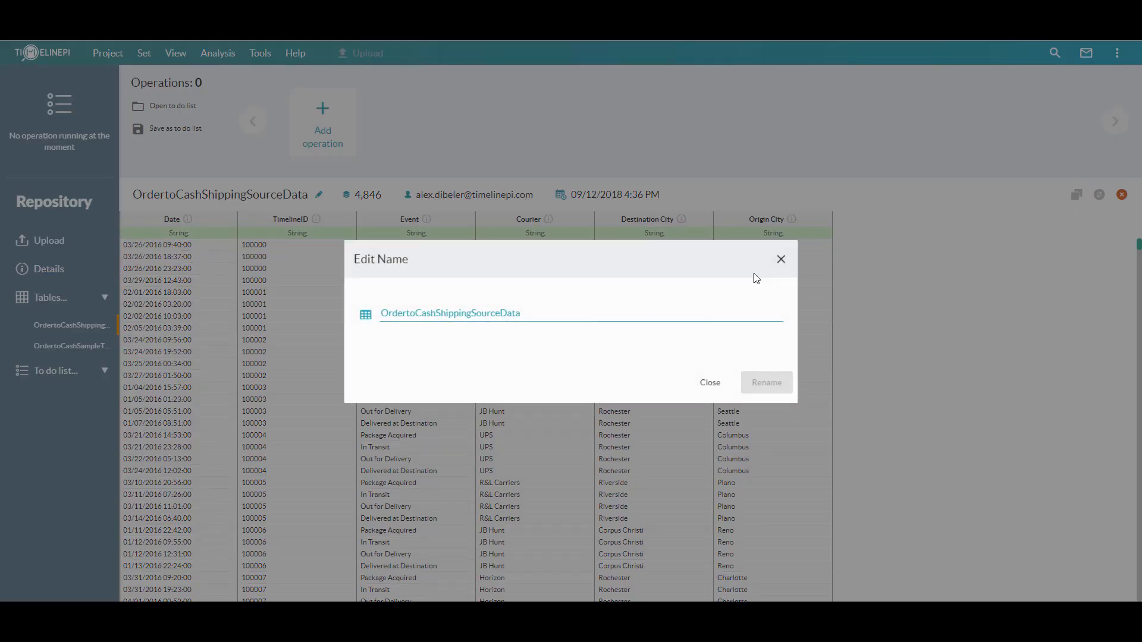
pyautogui.click(527, 312)
pyautogui.write('_Base')
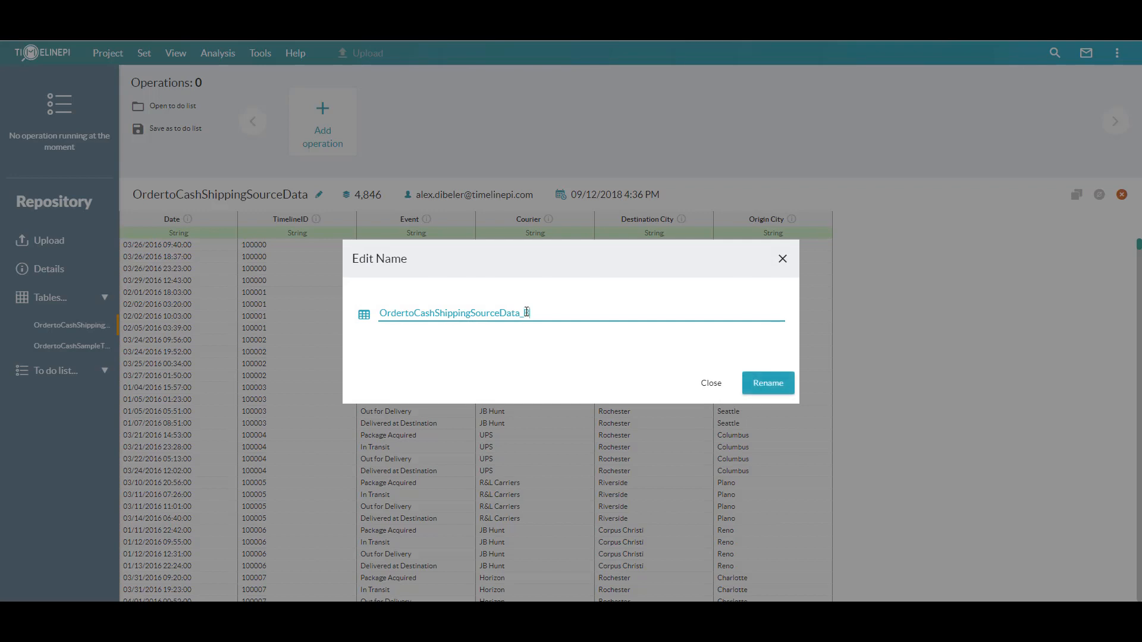
pyautogui.click(776, 387)
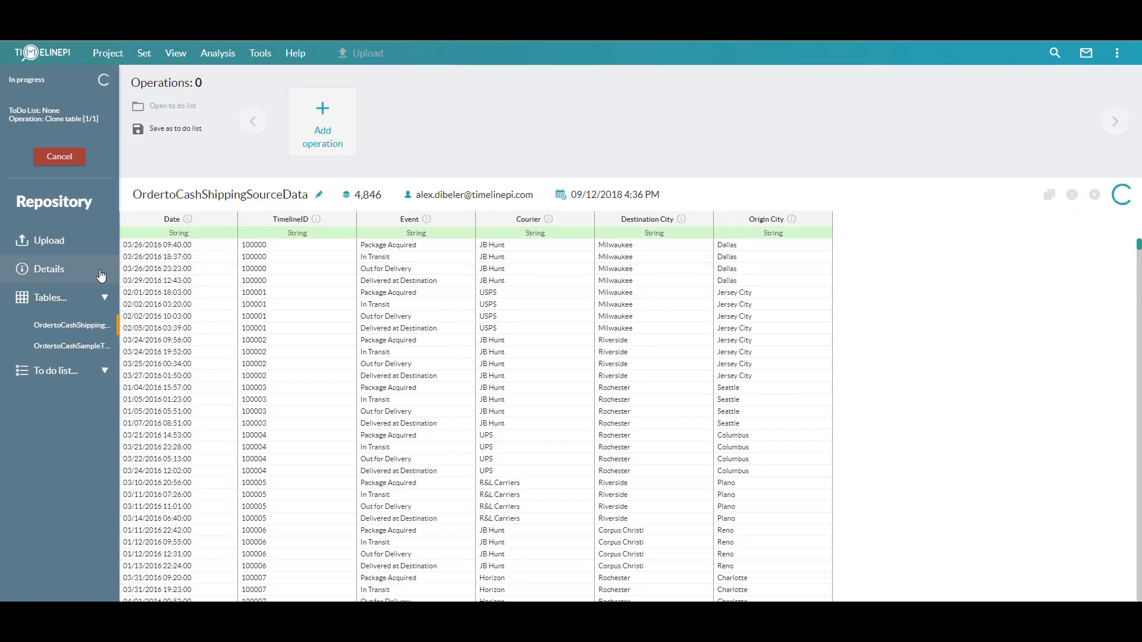
# Check the repository's table list for the clone and open OrdertoCashShippingSourceData_Base to view its records
pyautogui.click(60, 307)
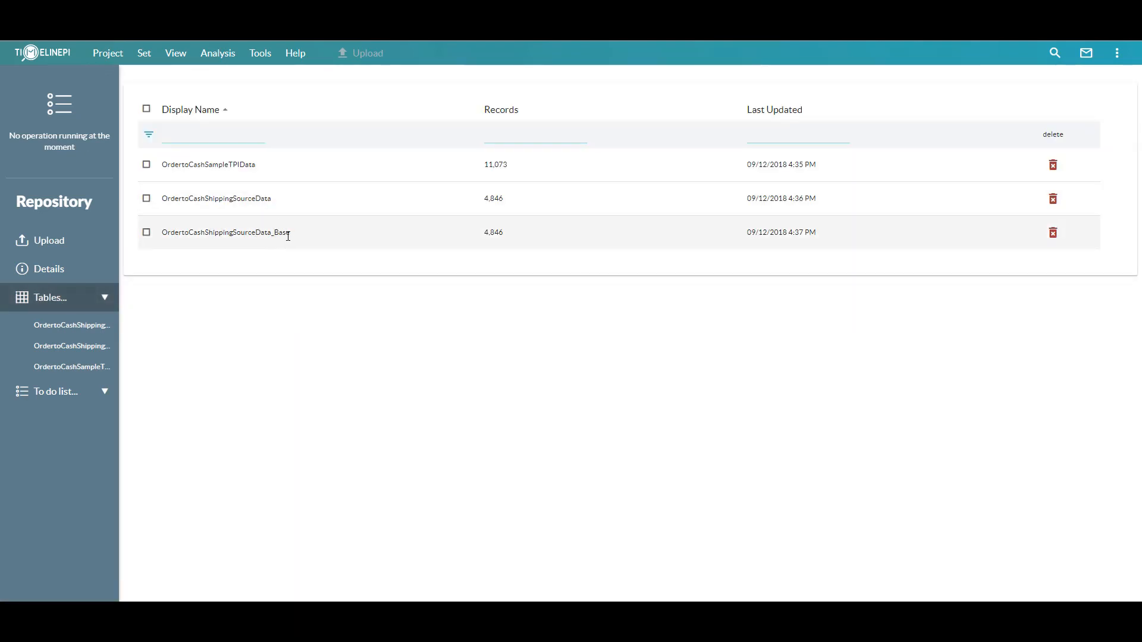
pyautogui.click(68, 329)
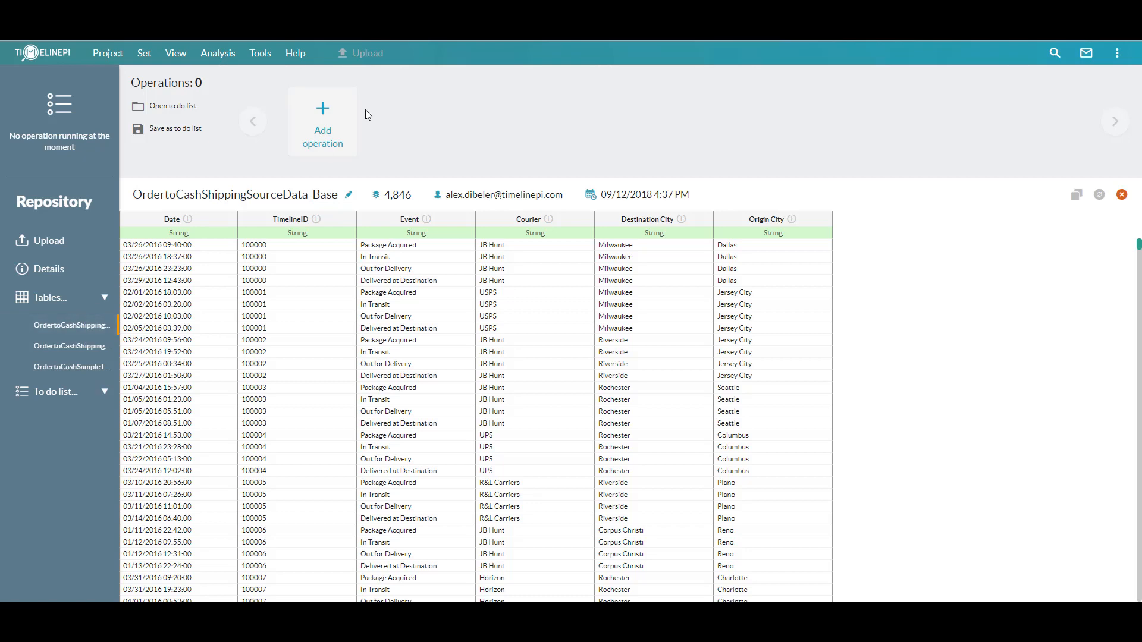
# Open the OrdertoCashSampleTPIData table, look through the available operations and start a new Join operation on it
pyautogui.click(86, 368)
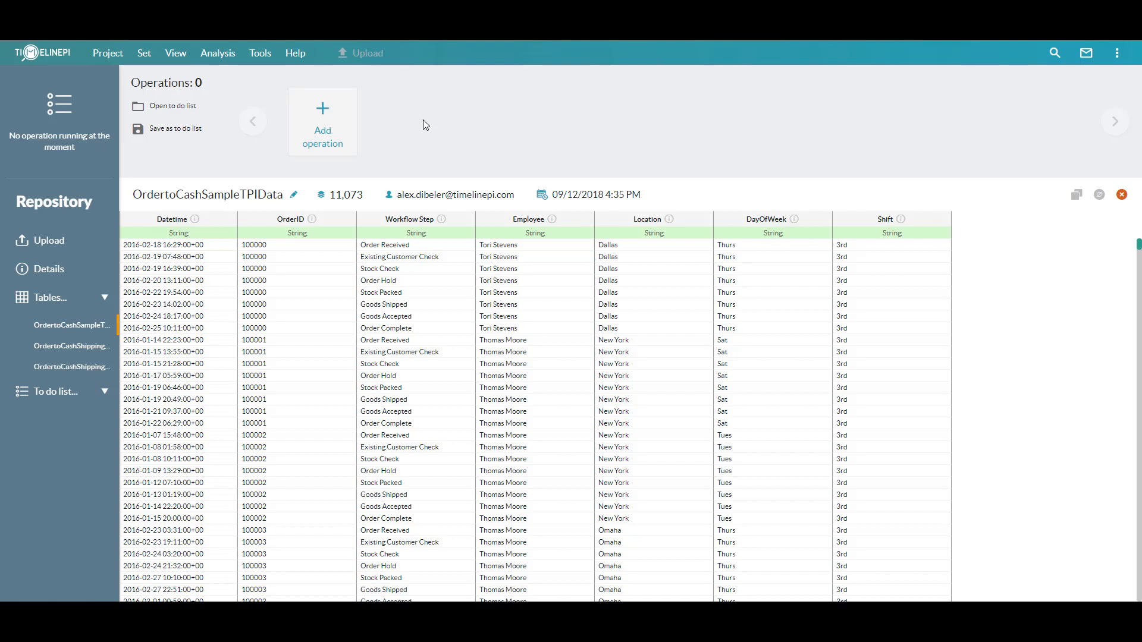
pyautogui.click(324, 115)
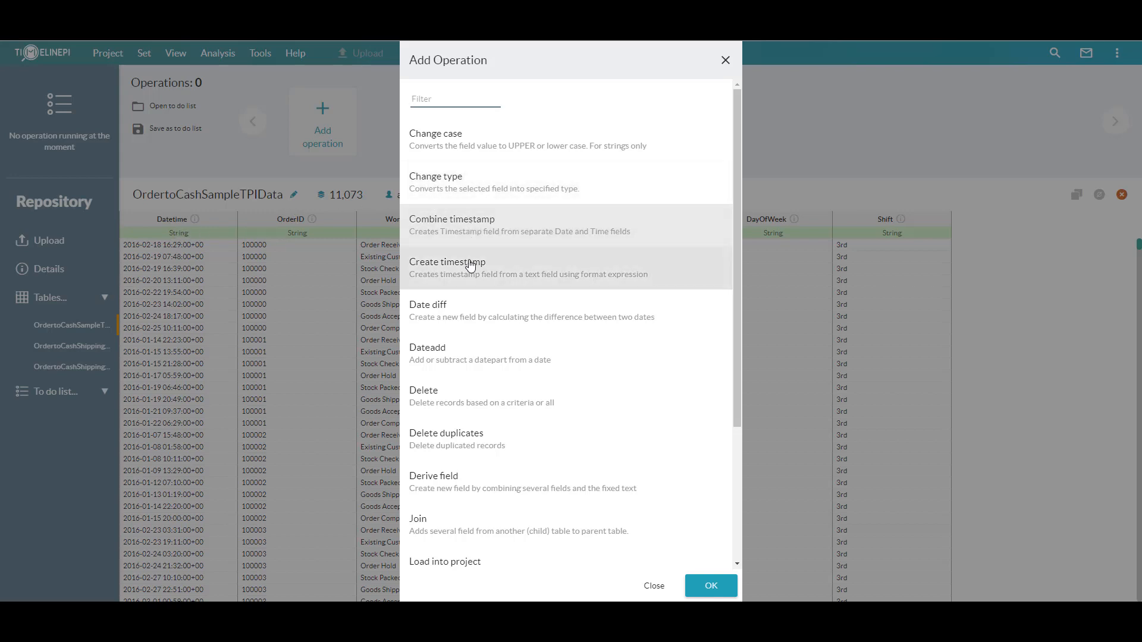
pyautogui.click(469, 306)
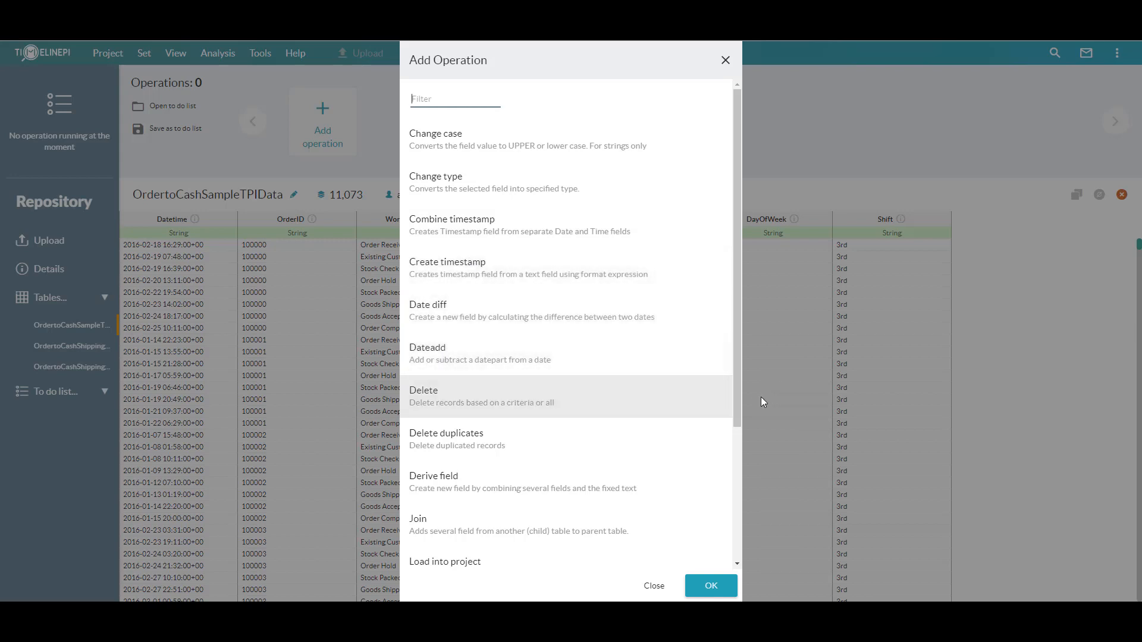
pyautogui.moveTo(737, 400); pyautogui.dragTo(737, 495)
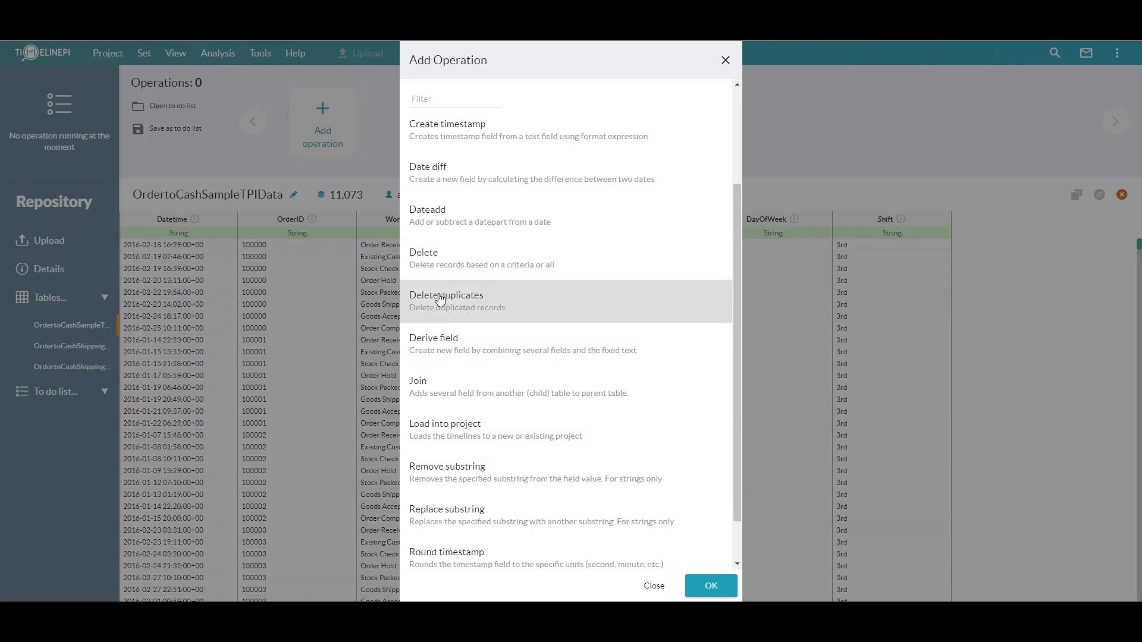
pyautogui.click(463, 354)
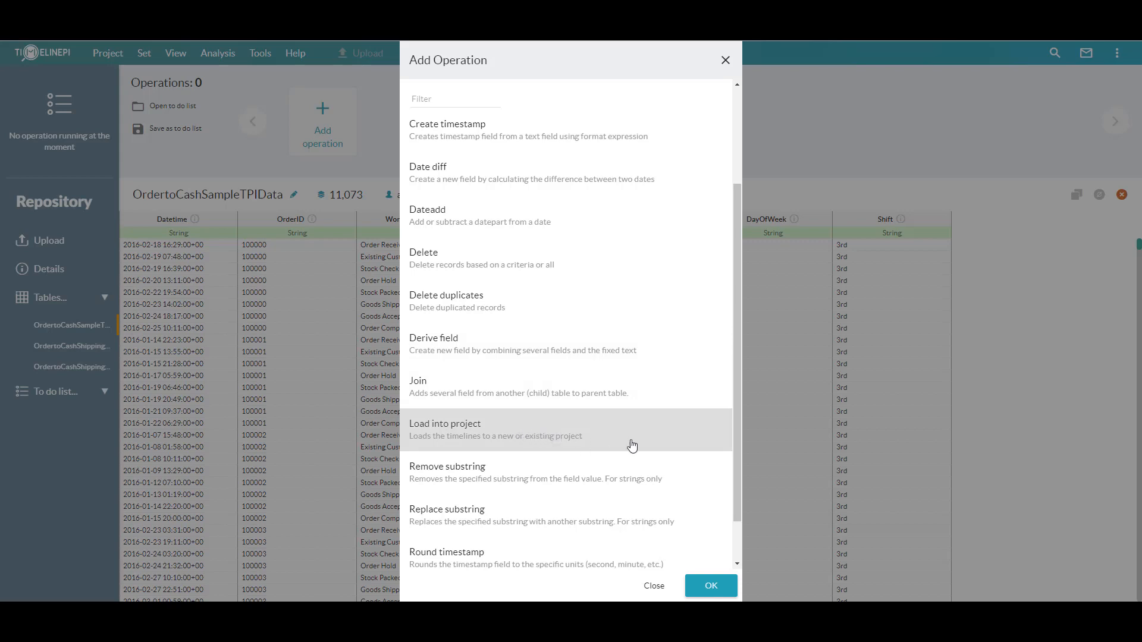
pyautogui.moveTo(736, 451); pyautogui.dragTo(732, 494)
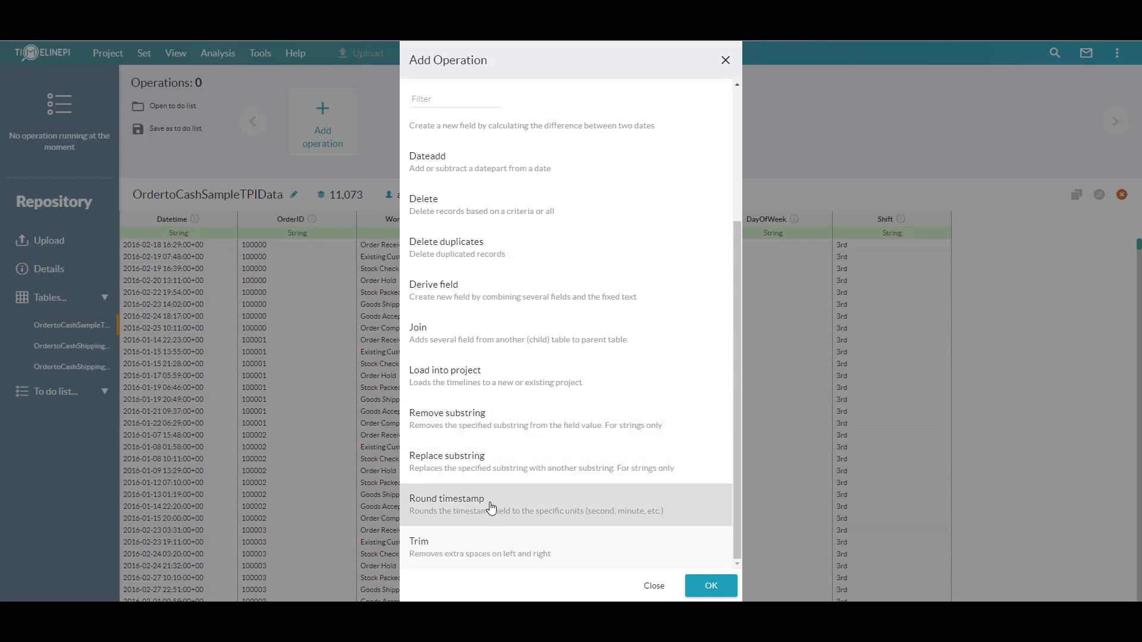
pyautogui.scroll(2, 494, 501)
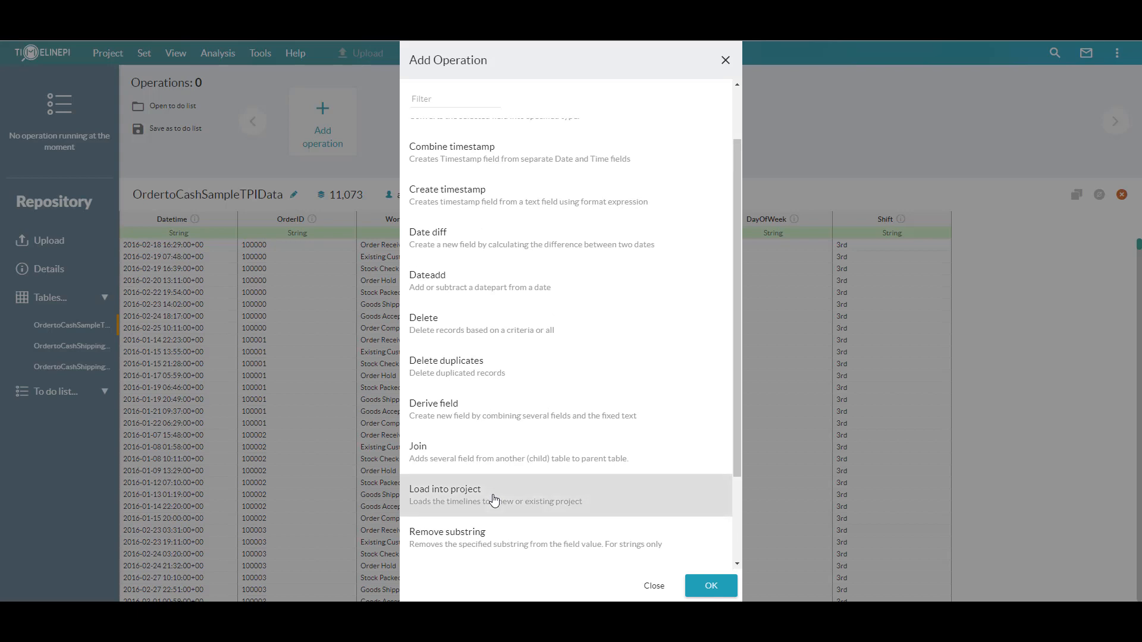
pyautogui.doubleClick(475, 458)
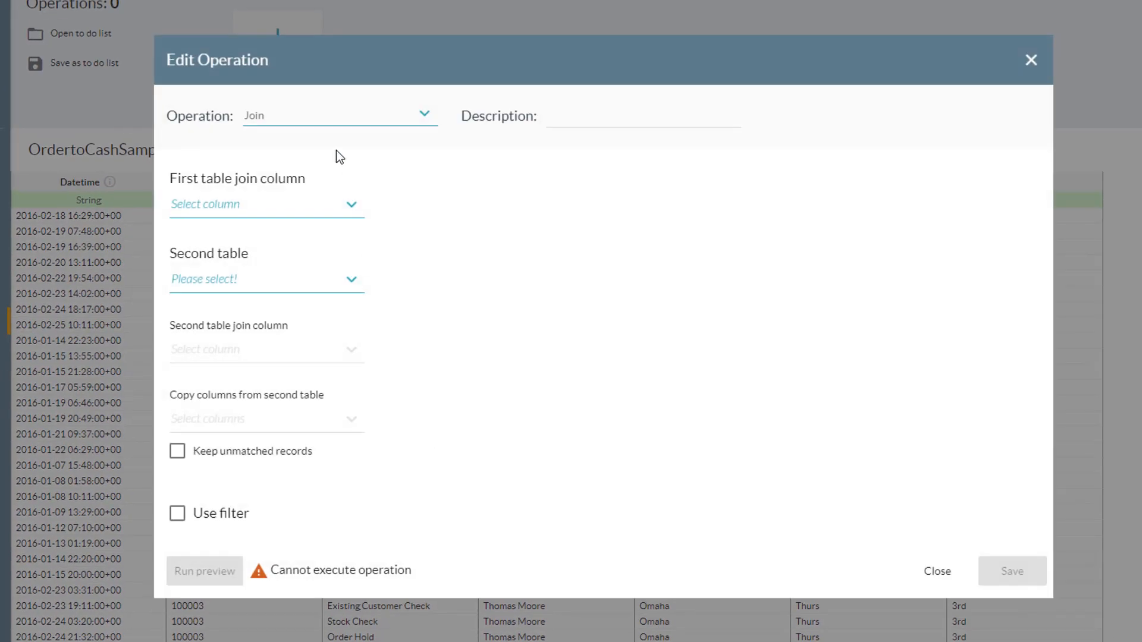
# Match the first table's OrderID column to the TimelineID column of OrdertoCashShippingSourceData as the second table
pyautogui.click(350, 210)
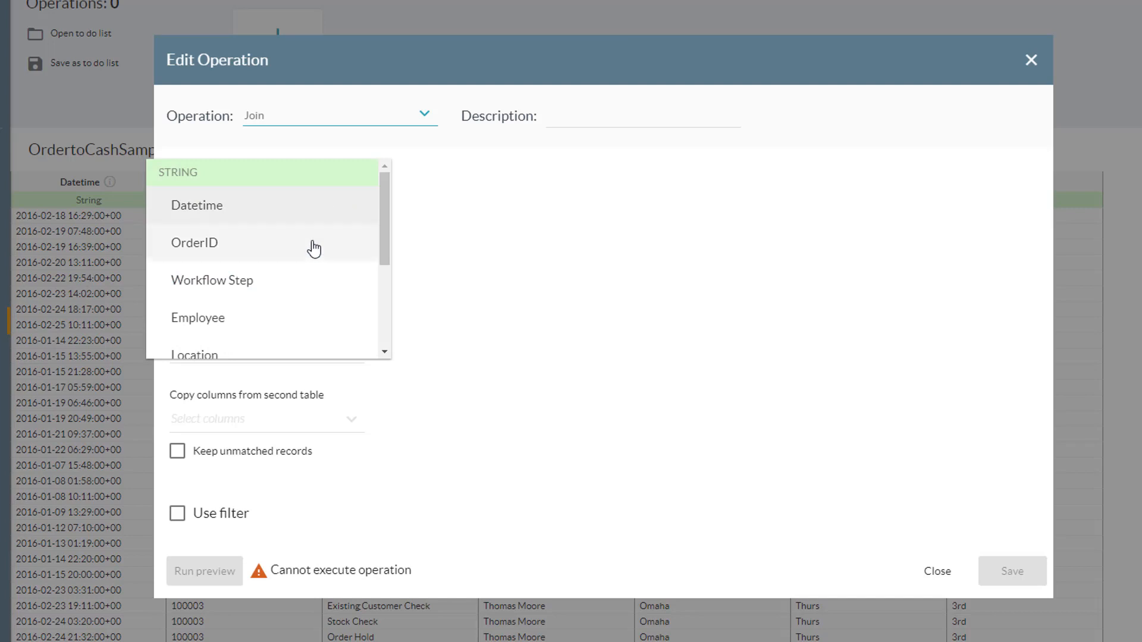
pyautogui.click(211, 246)
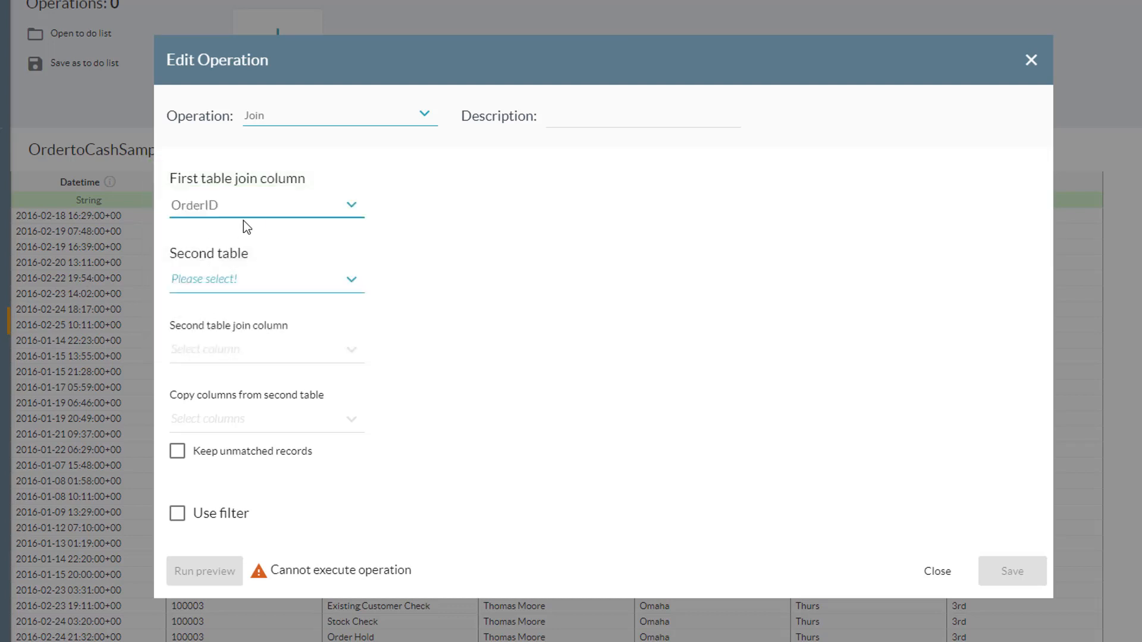
pyautogui.click(363, 289)
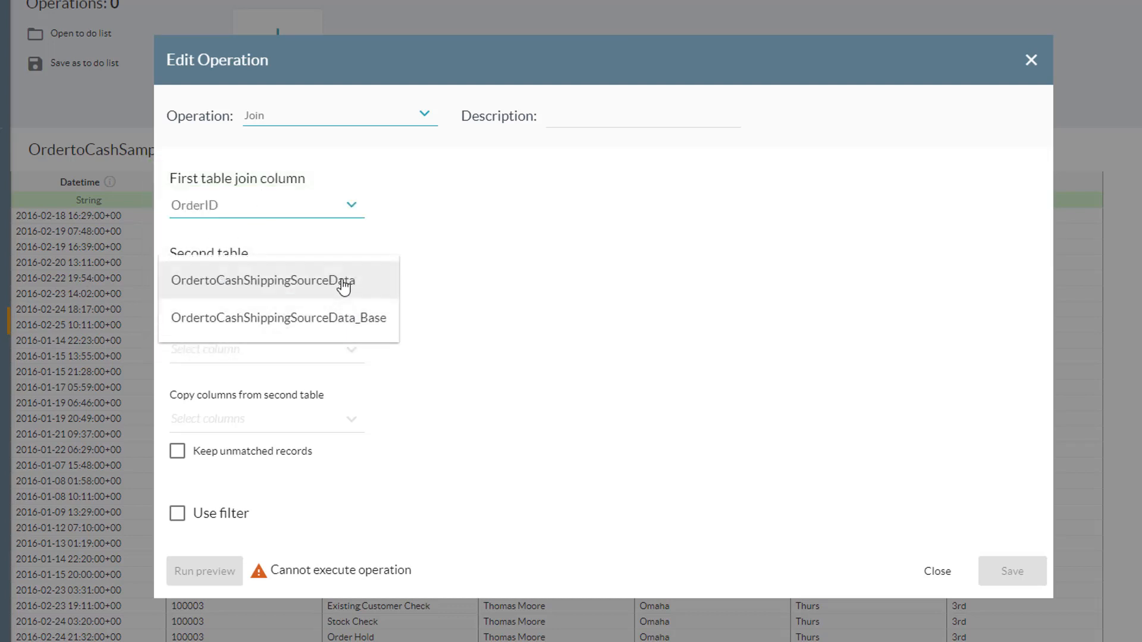
pyautogui.click(344, 284)
pyautogui.click(353, 353)
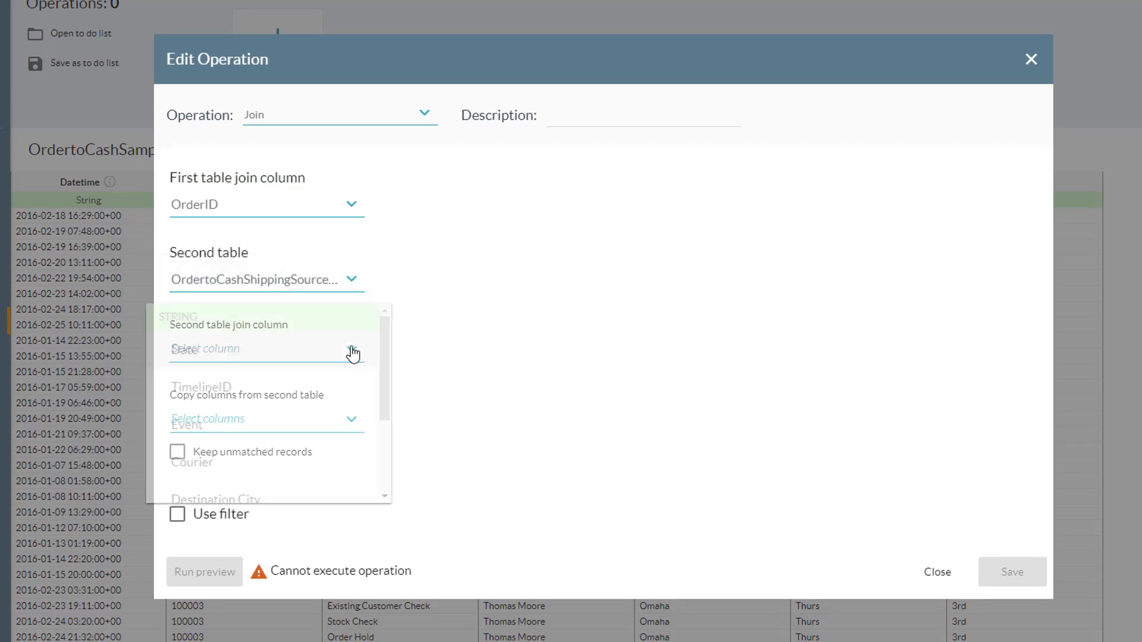
pyautogui.click(300, 391)
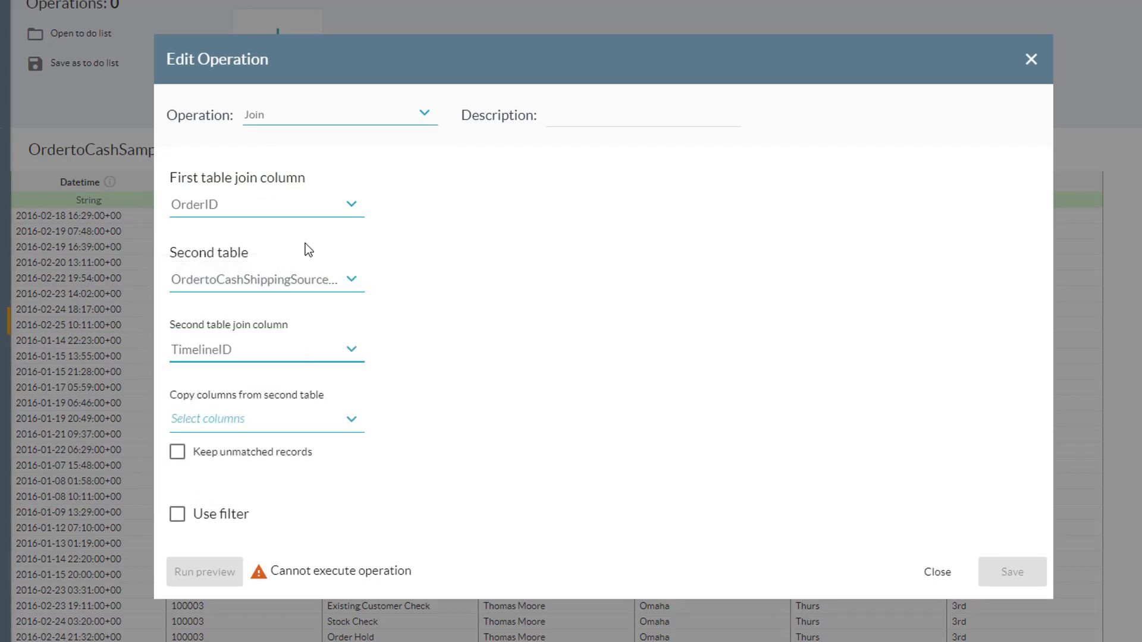
# Choose Courier, Destination City and Origin City as the columns to copy from the second table
pyautogui.click(352, 422)
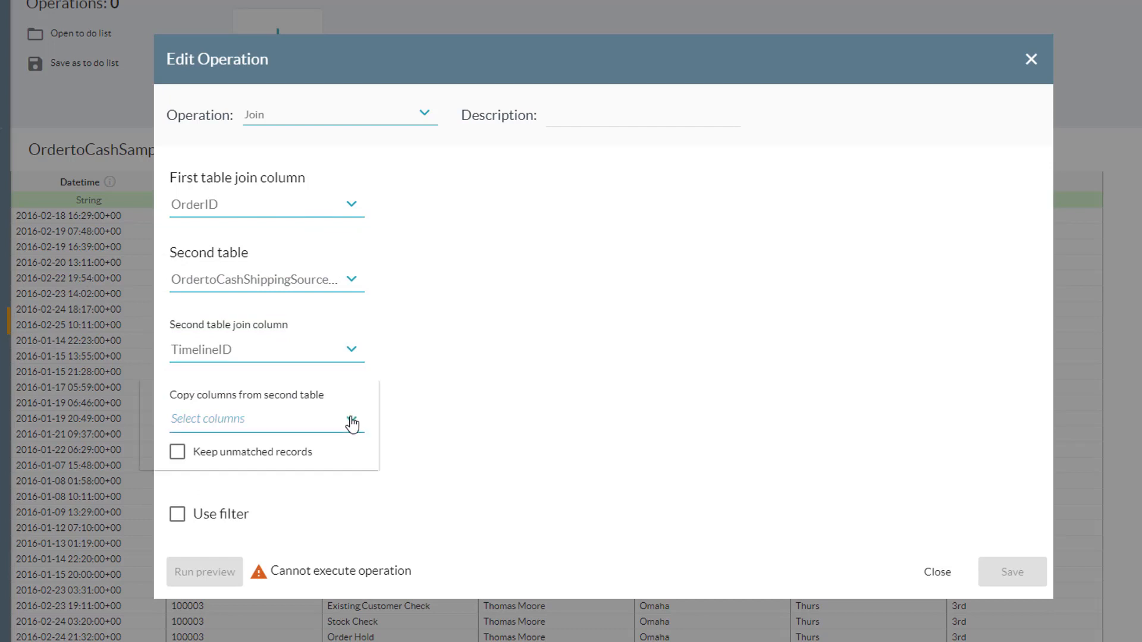
pyautogui.scroll(-3, 274, 381)
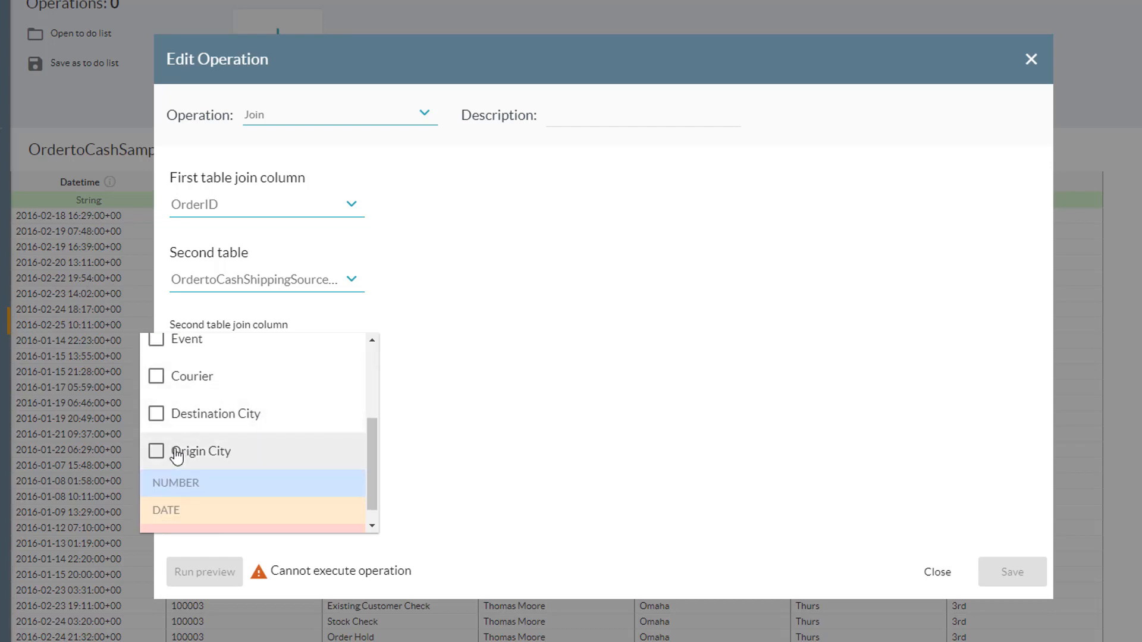
pyautogui.click(199, 454)
pyautogui.click(213, 415)
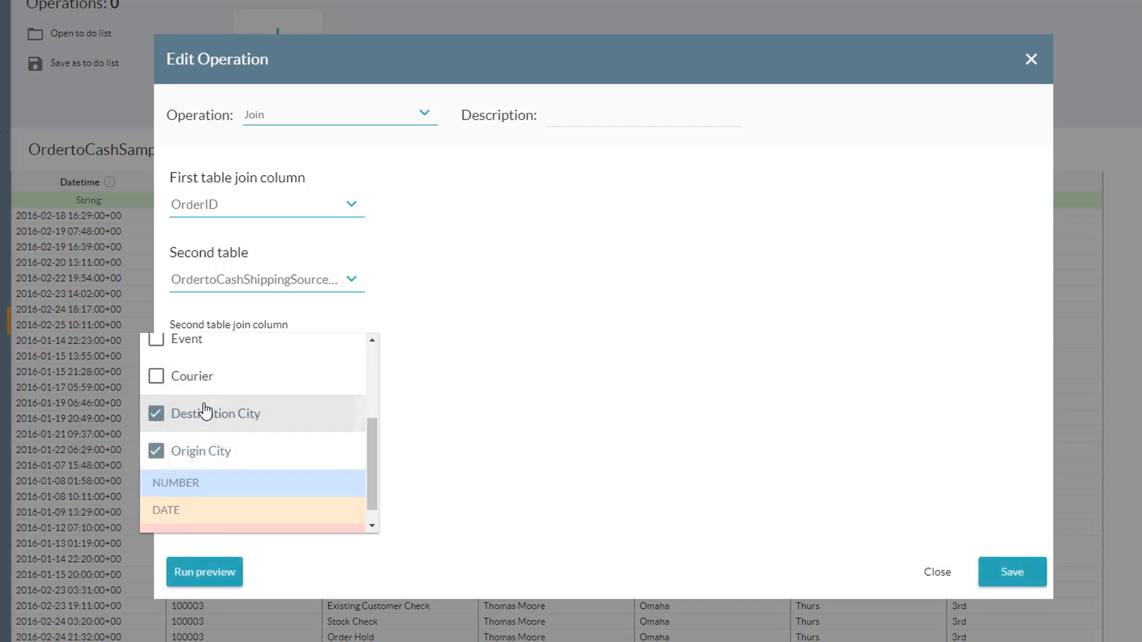
pyautogui.click(159, 379)
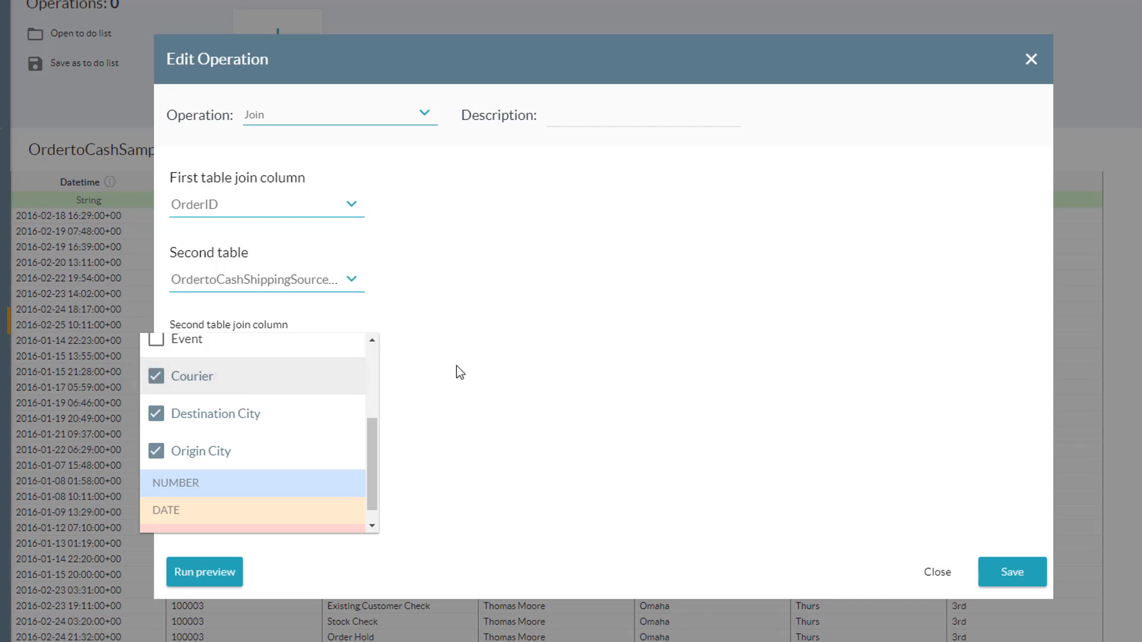
pyautogui.click(540, 285)
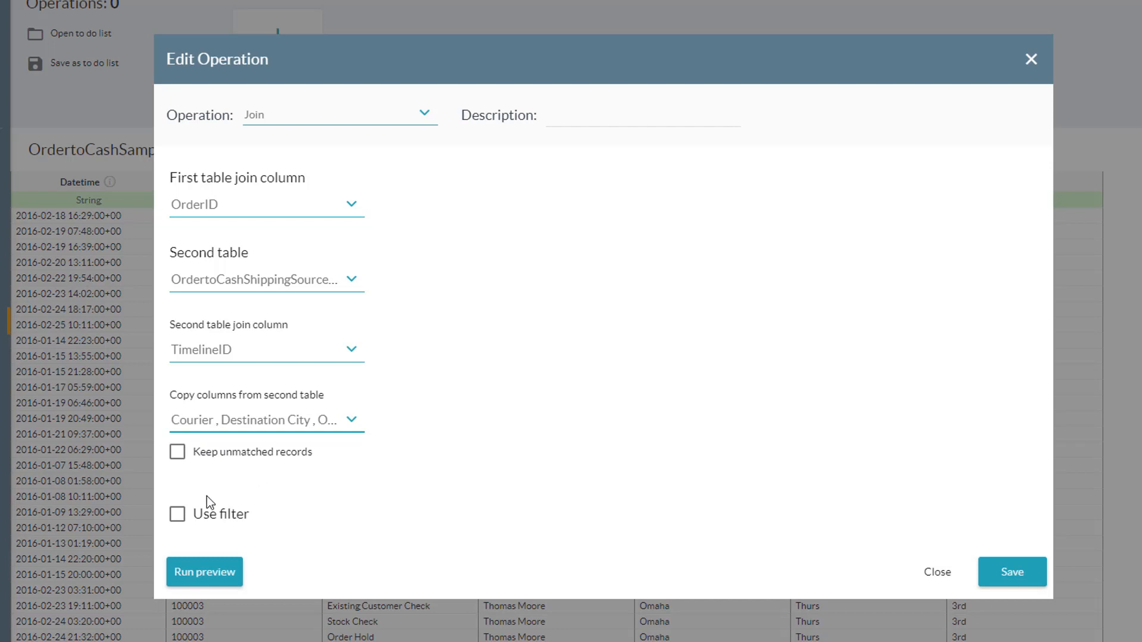
# Look at the Join's filter options, leave the filter off, and preview the joined table including its added columns
pyautogui.click(178, 517)
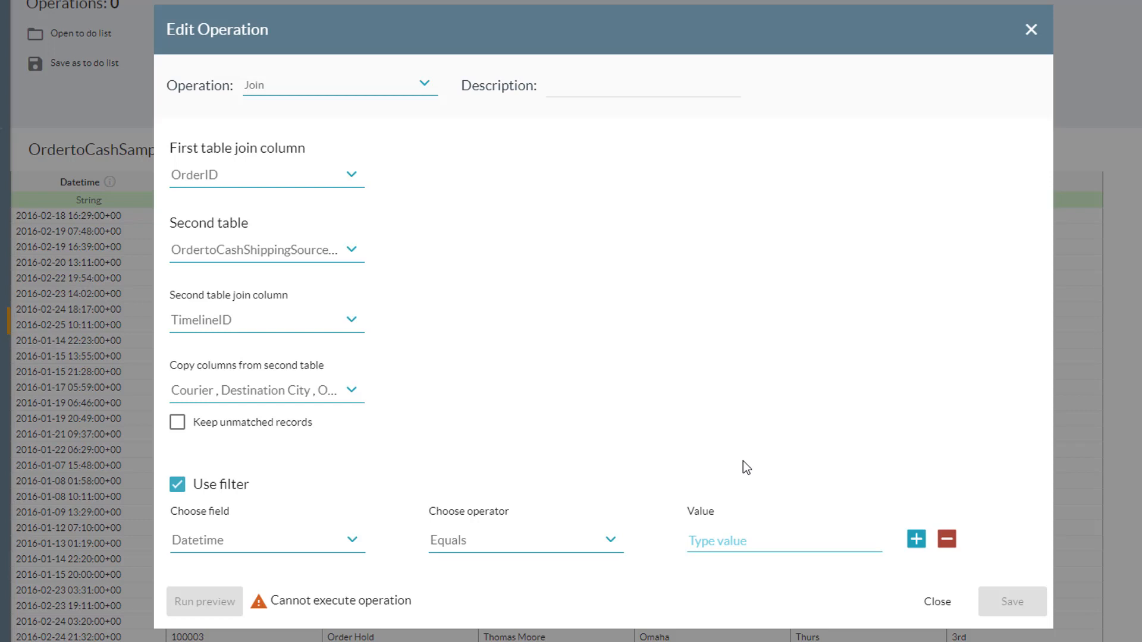
pyautogui.click(178, 487)
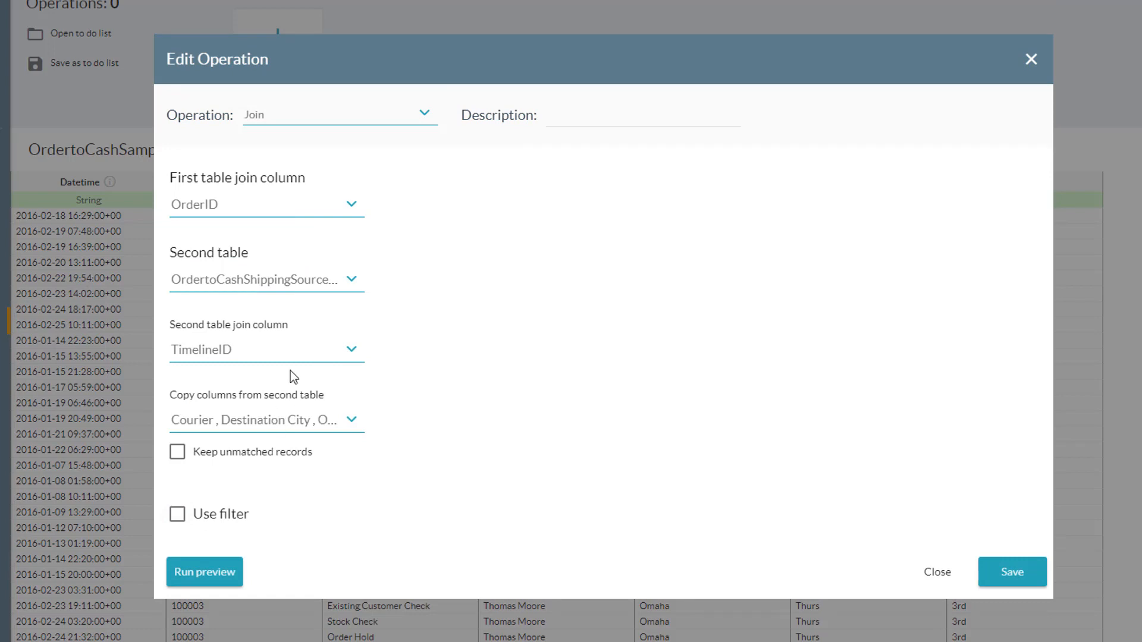
pyautogui.click(221, 573)
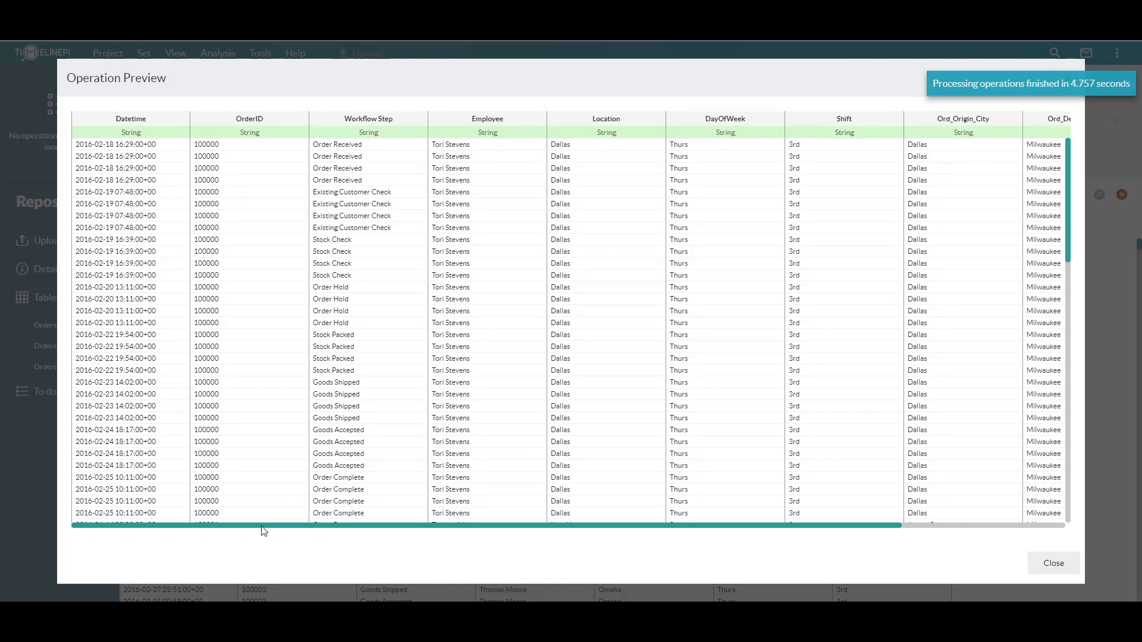
pyautogui.moveTo(262, 527); pyautogui.dragTo(456, 537)
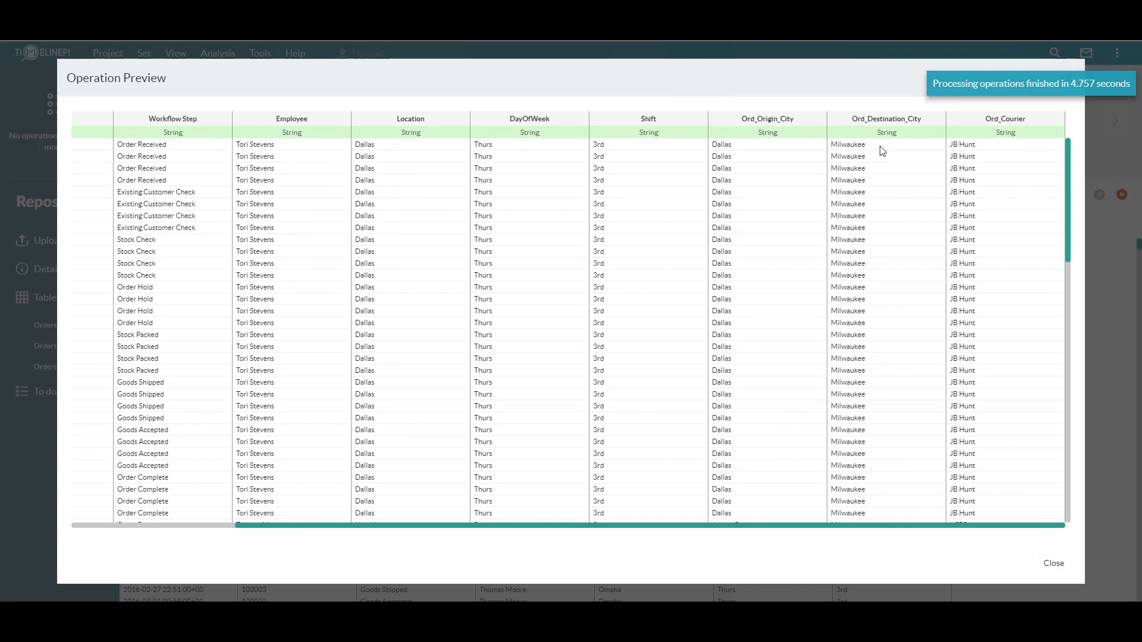
pyautogui.click(1053, 563)
# Describe the Join operation as "Joining to Shipping" and save it
pyautogui.click(616, 170)
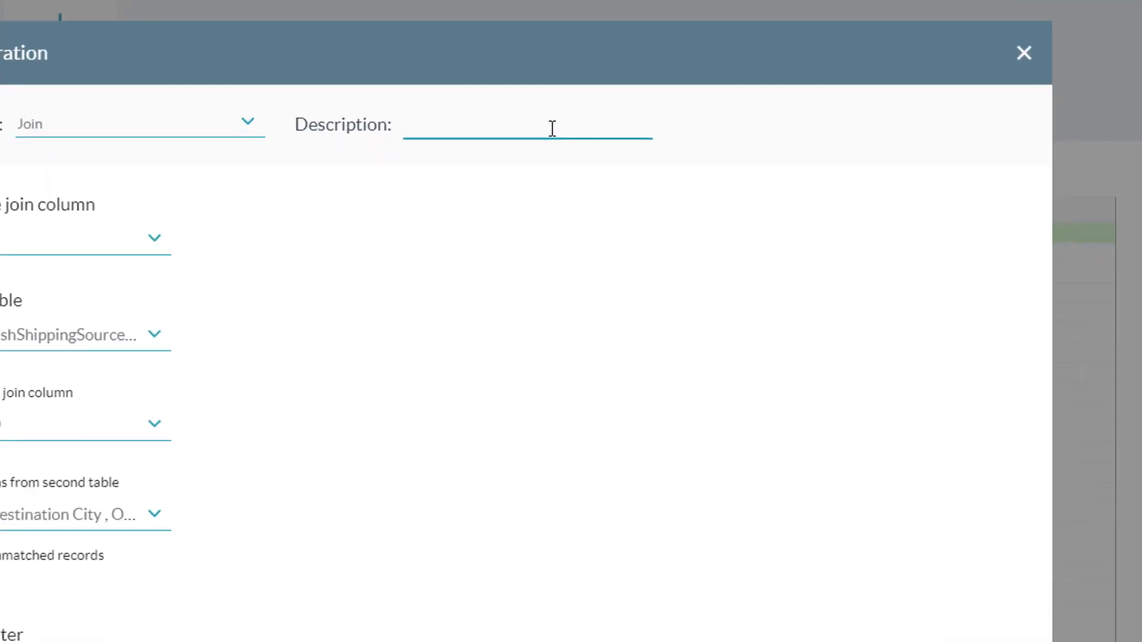
pyautogui.write('Joining to')
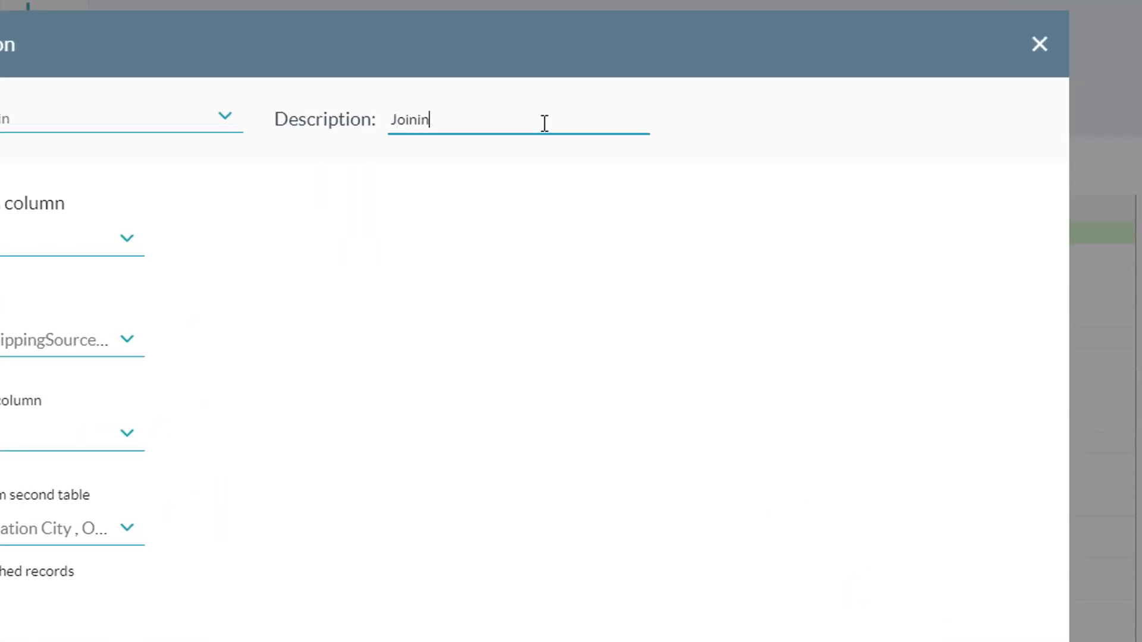
pyautogui.write(' Shipping')
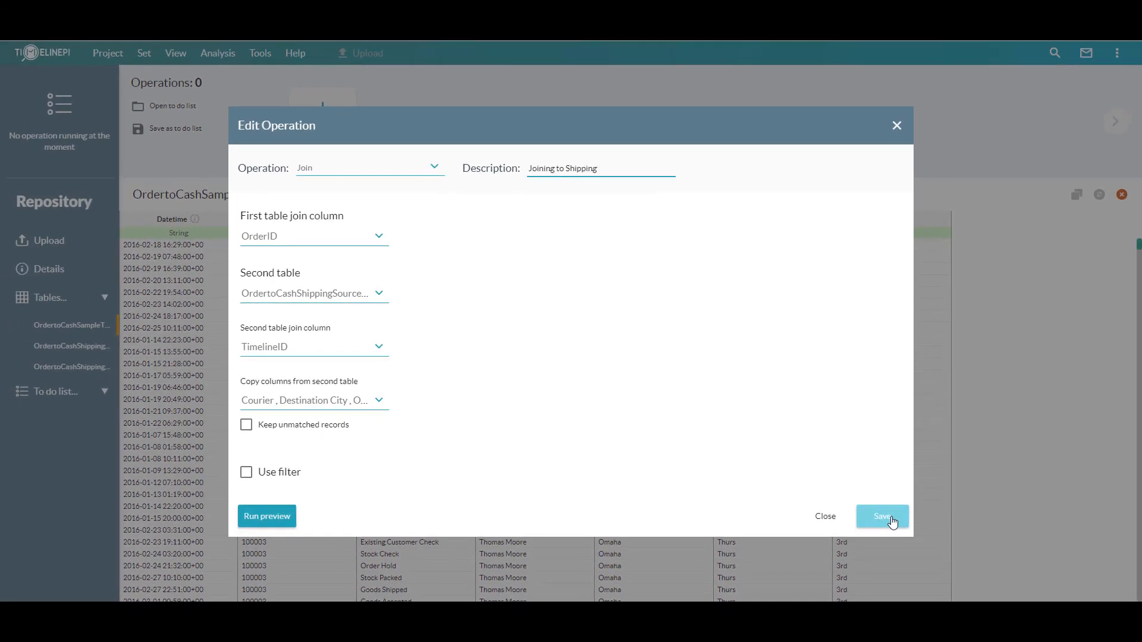
pyautogui.click(892, 522)
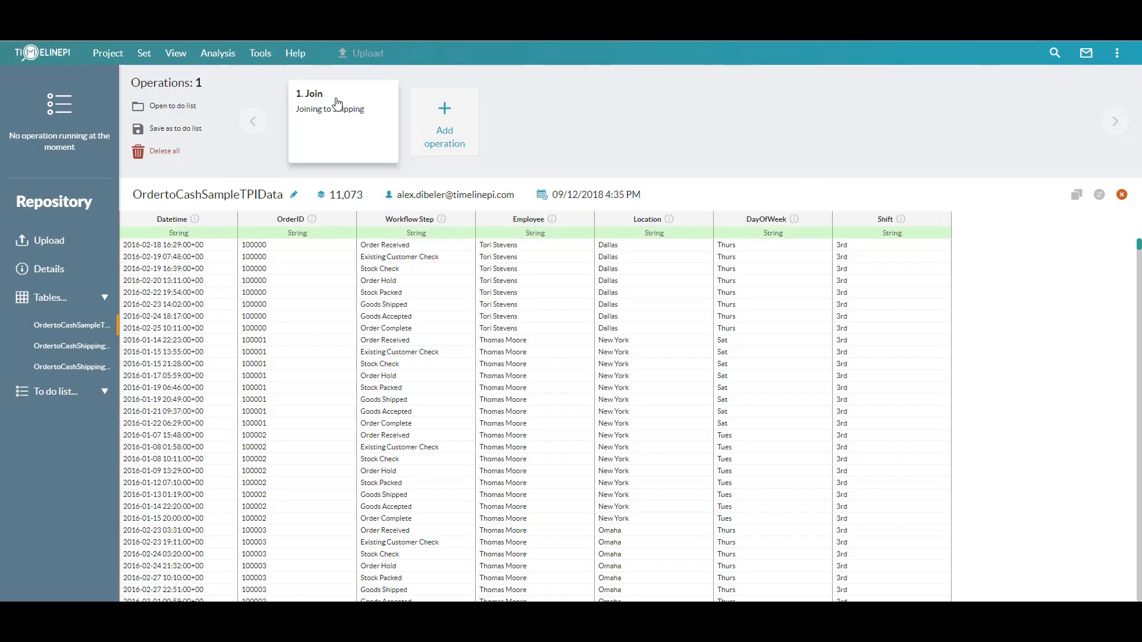
# Reopen the saved Join operation to review its settings and close it without changes
pyautogui.moveTo(320, 109)
pyautogui.click(373, 97)
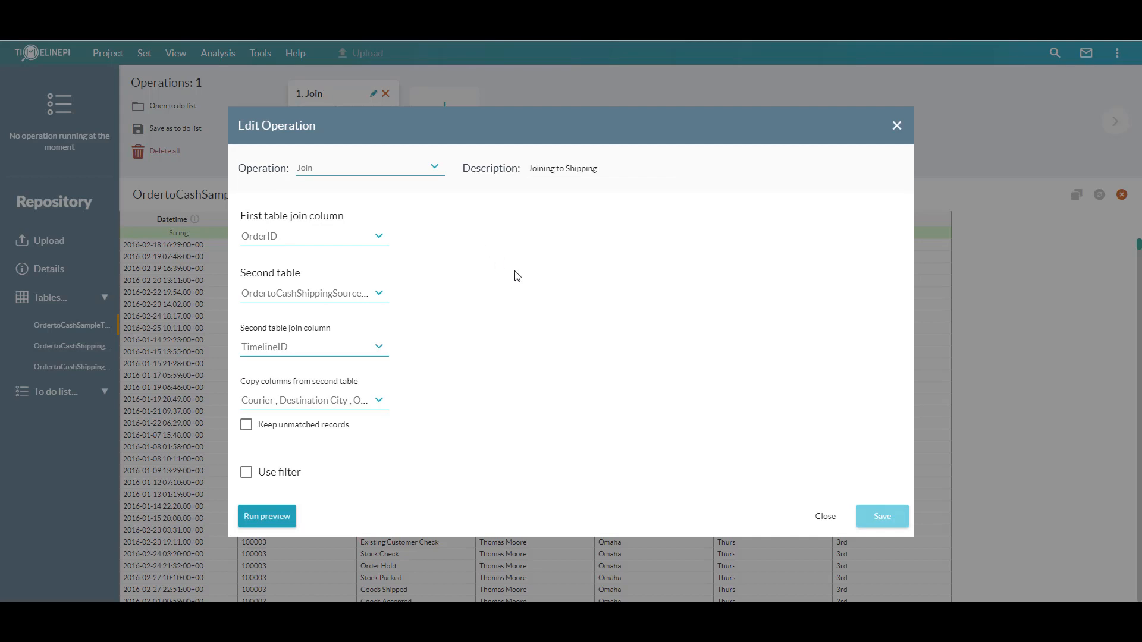
pyautogui.click(897, 127)
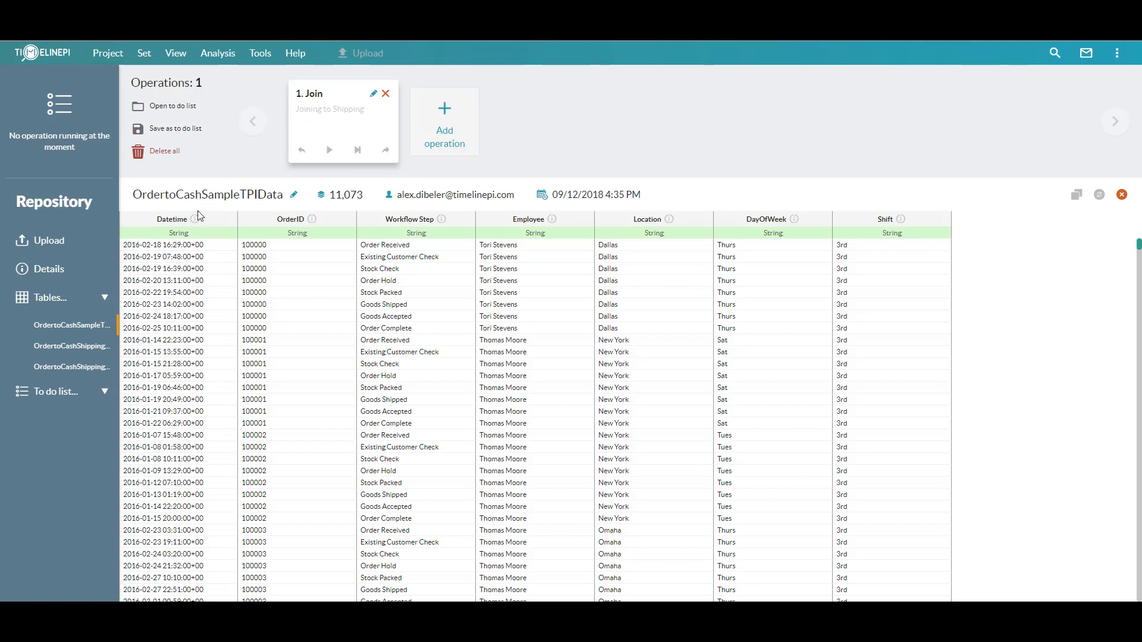
# Add a Change type operation that manually converts the Datetime column to Date, keep the other columns as String, and save it
pyautogui.click(457, 138)
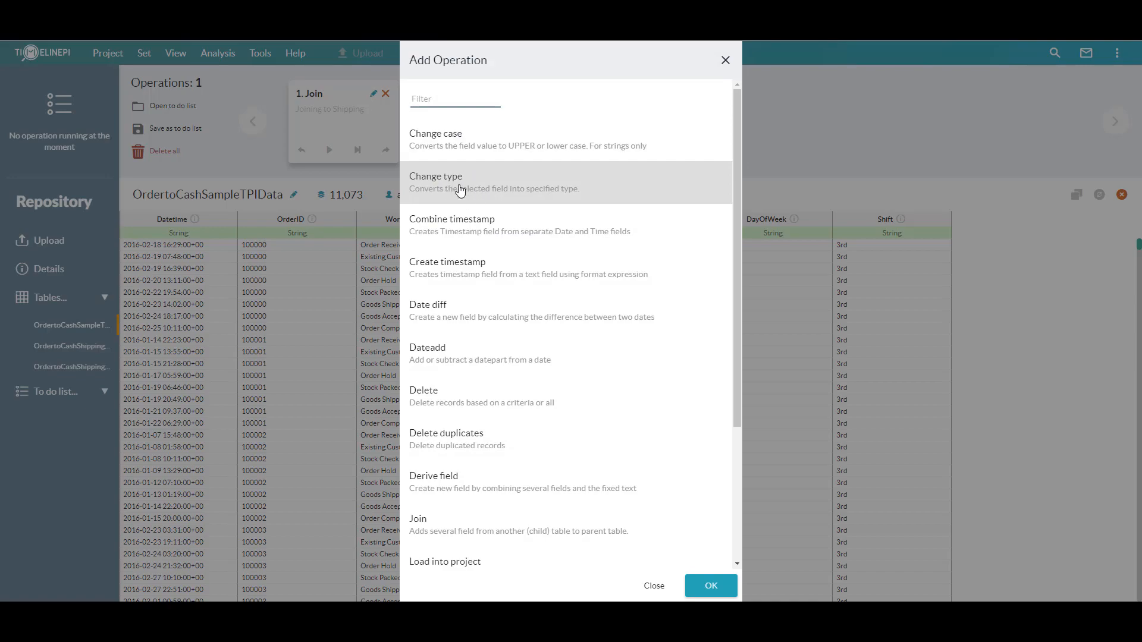
pyautogui.doubleClick(459, 190)
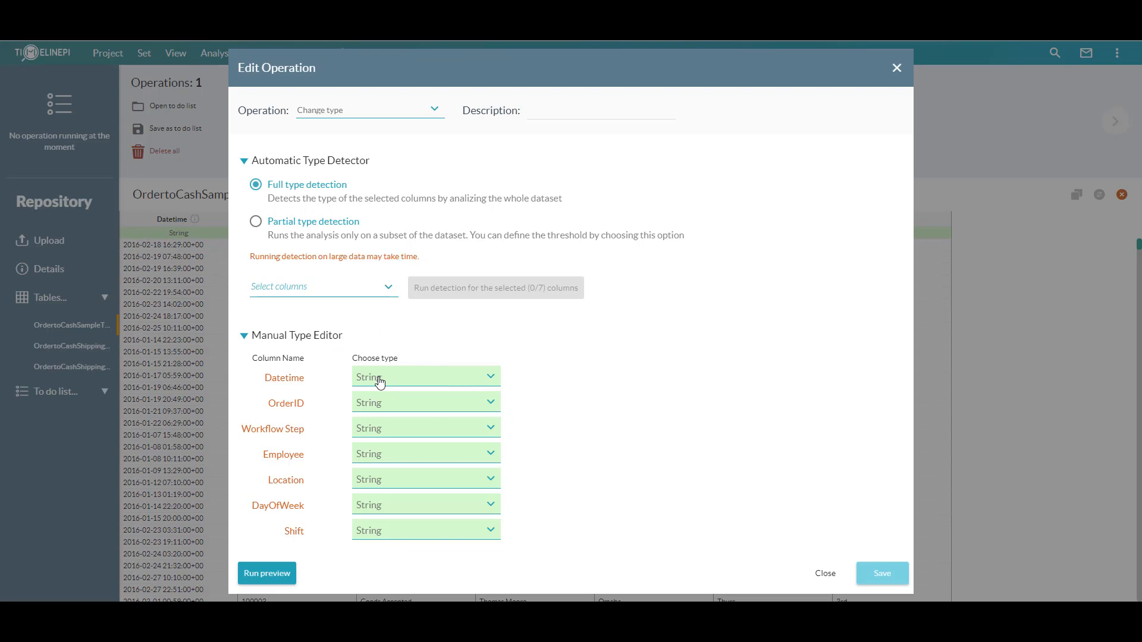
pyautogui.click(433, 382)
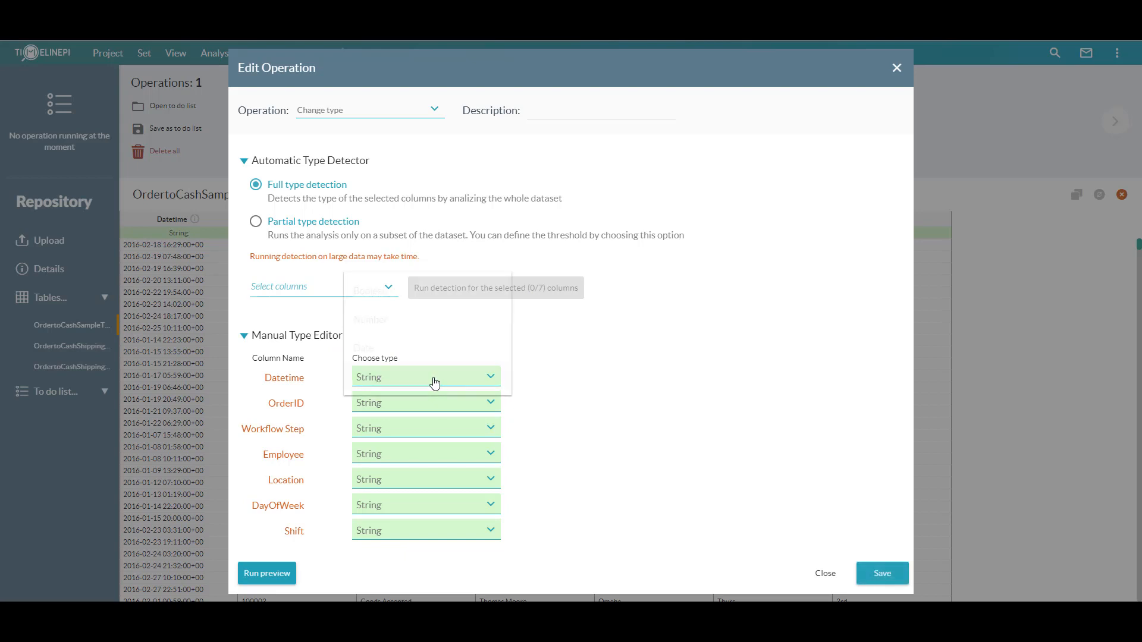
pyautogui.click(415, 352)
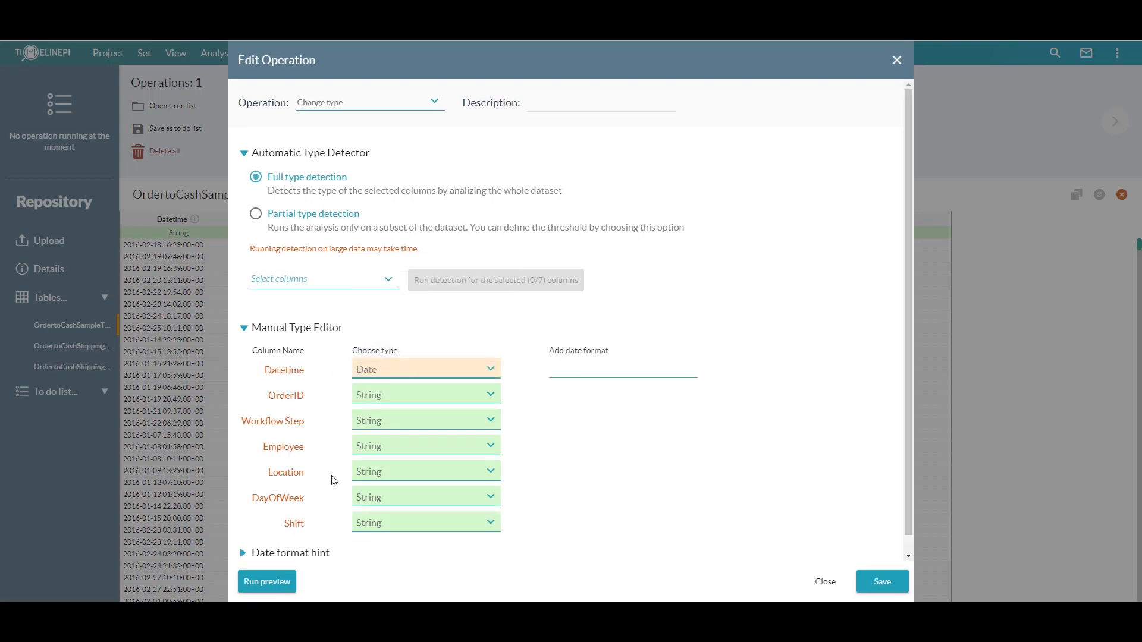
pyautogui.click(426, 476)
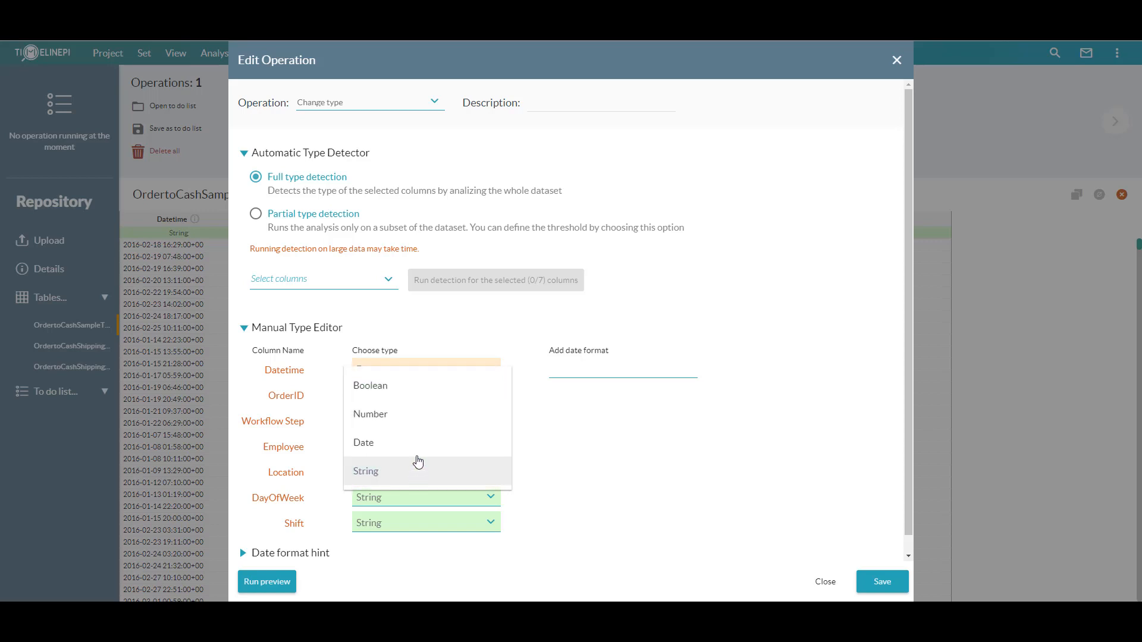
pyautogui.click(785, 324)
pyautogui.click(286, 580)
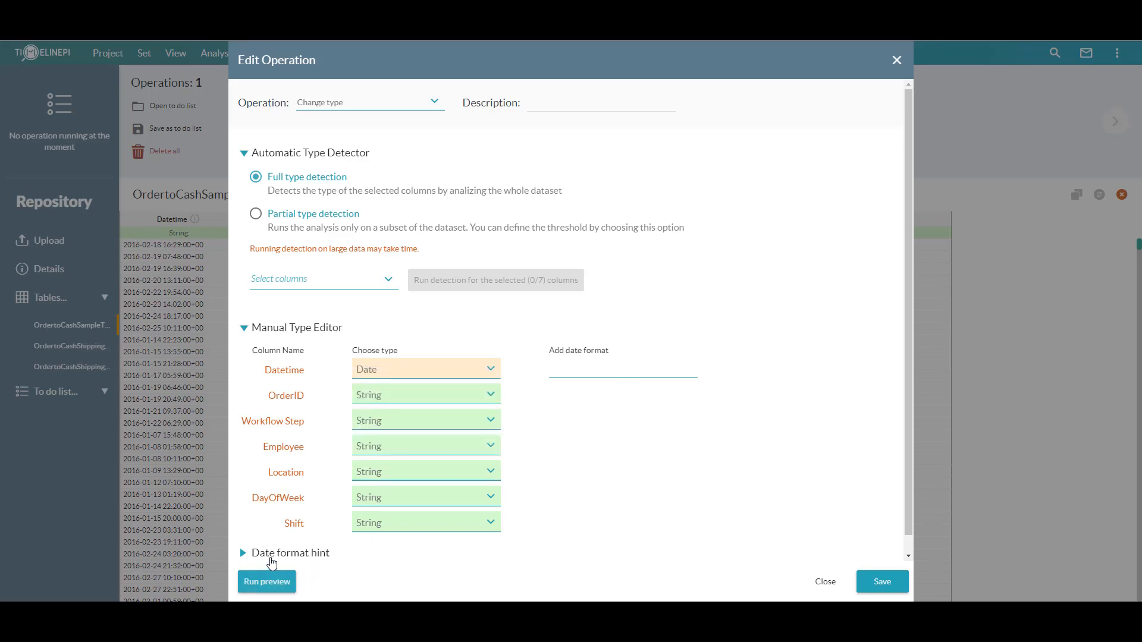
pyautogui.click(883, 581)
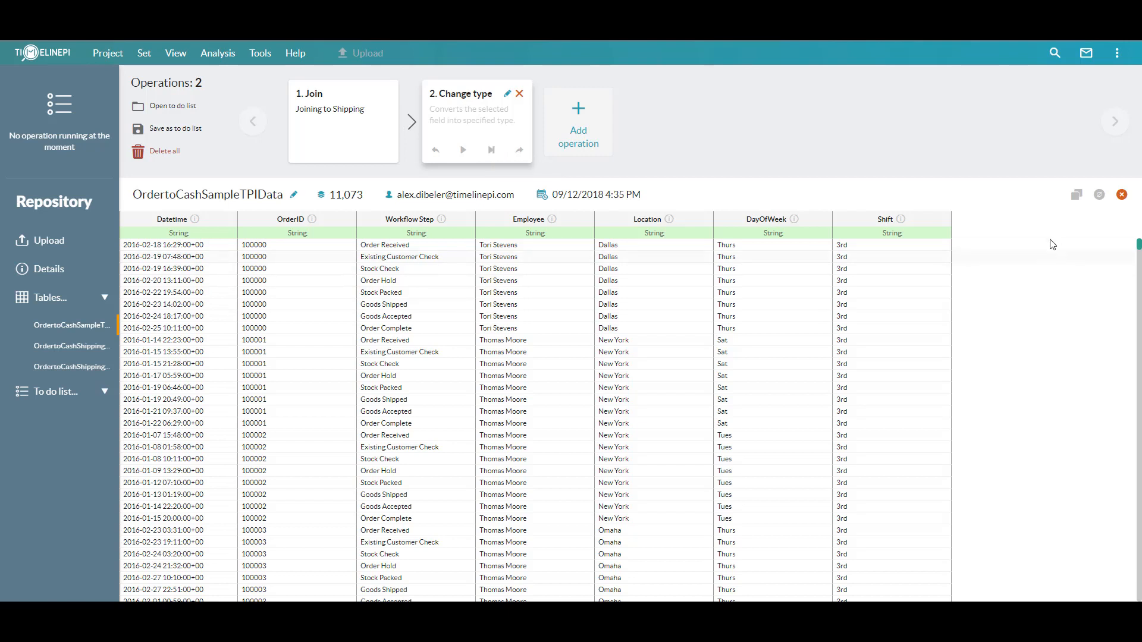
# Run the Join and Change type operations on the order-to-cash table and look over the resulting columns
pyautogui.click(492, 150)
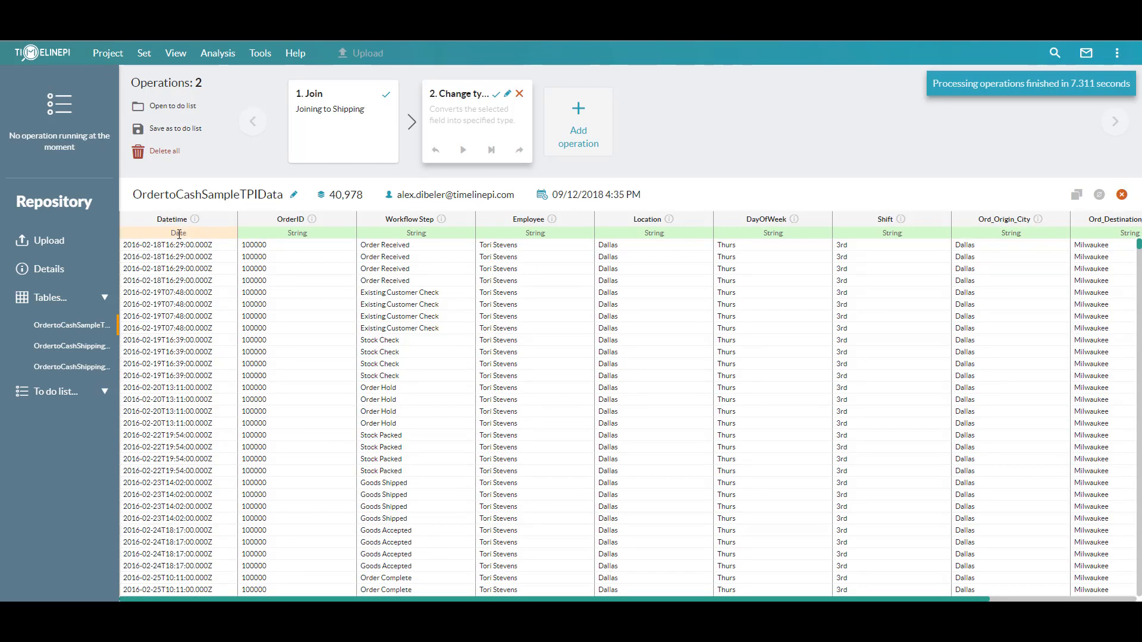
pyautogui.moveTo(420, 600); pyautogui.dragTo(567, 600)
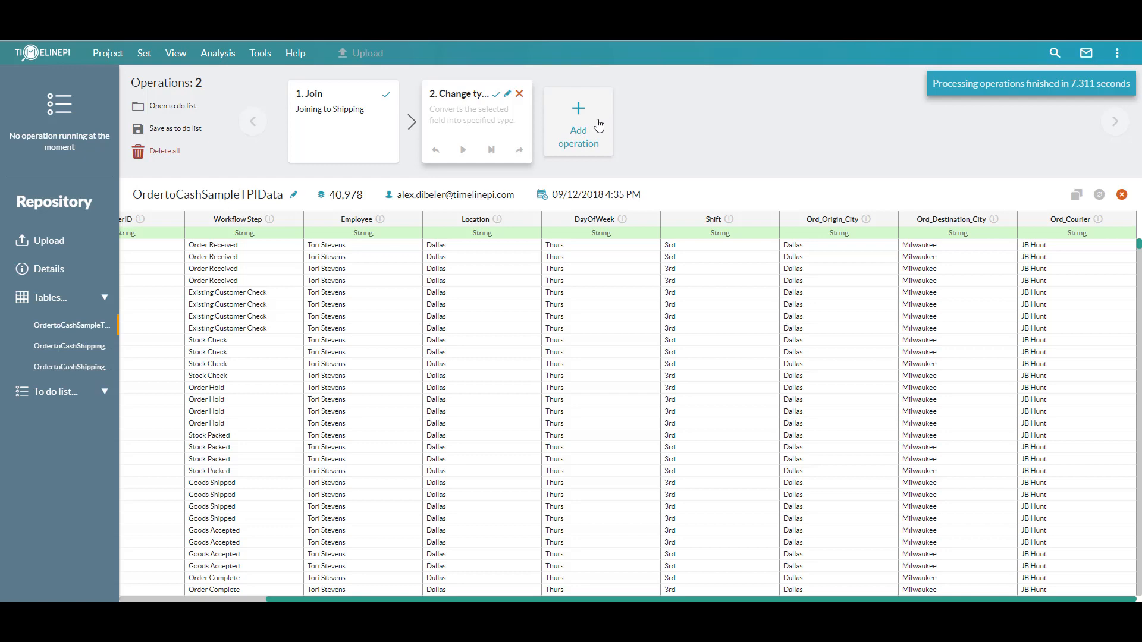
# Add a Load into project operation described as "Load into OTC Join Proj" and select the Order to Cash project as its target
pyautogui.click(599, 125)
pyautogui.scroll(-2, 558, 415)
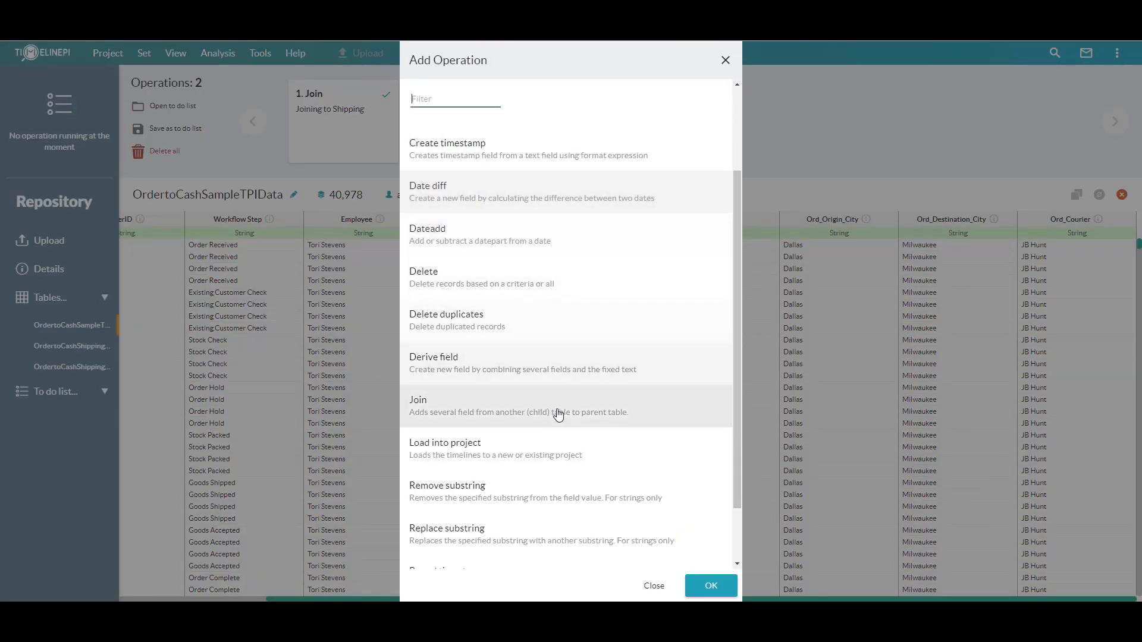
pyautogui.doubleClick(502, 456)
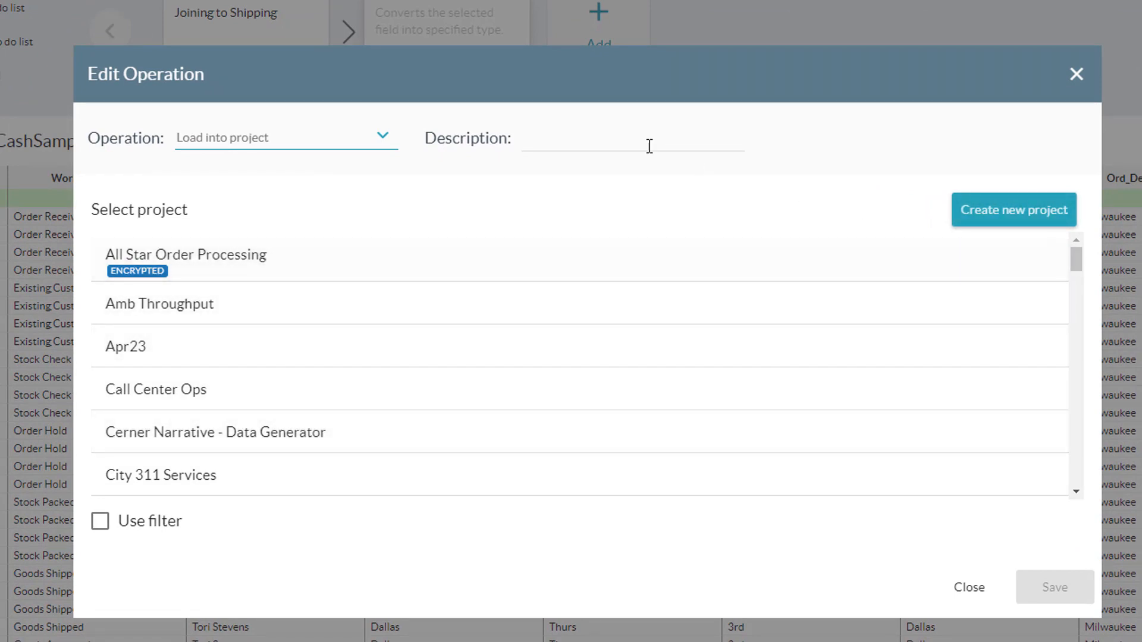
pyautogui.click(606, 135)
pyautogui.write('Load into OTC Join Proj')
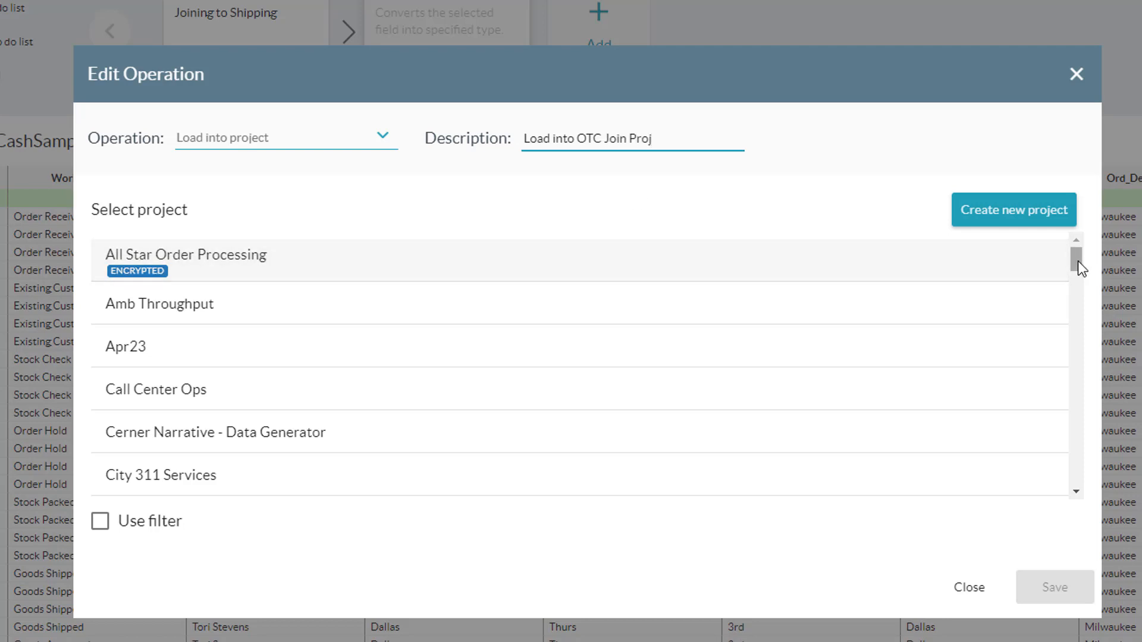
pyautogui.moveTo(1077, 261); pyautogui.dragTo(983, 391)
pyautogui.click(455, 357)
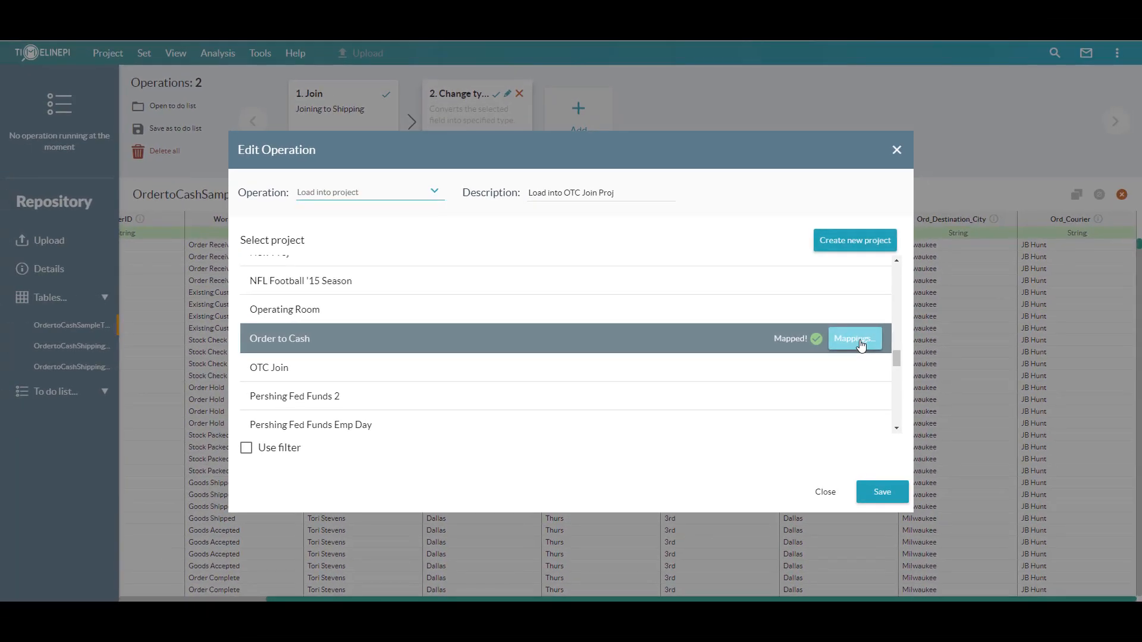
# In the project's mappings, reapply Timestamp to Datetime and map Ord_Origin_City, Ord_Destination_City and Ord_Courier as new attributes
pyautogui.click(1022, 368)
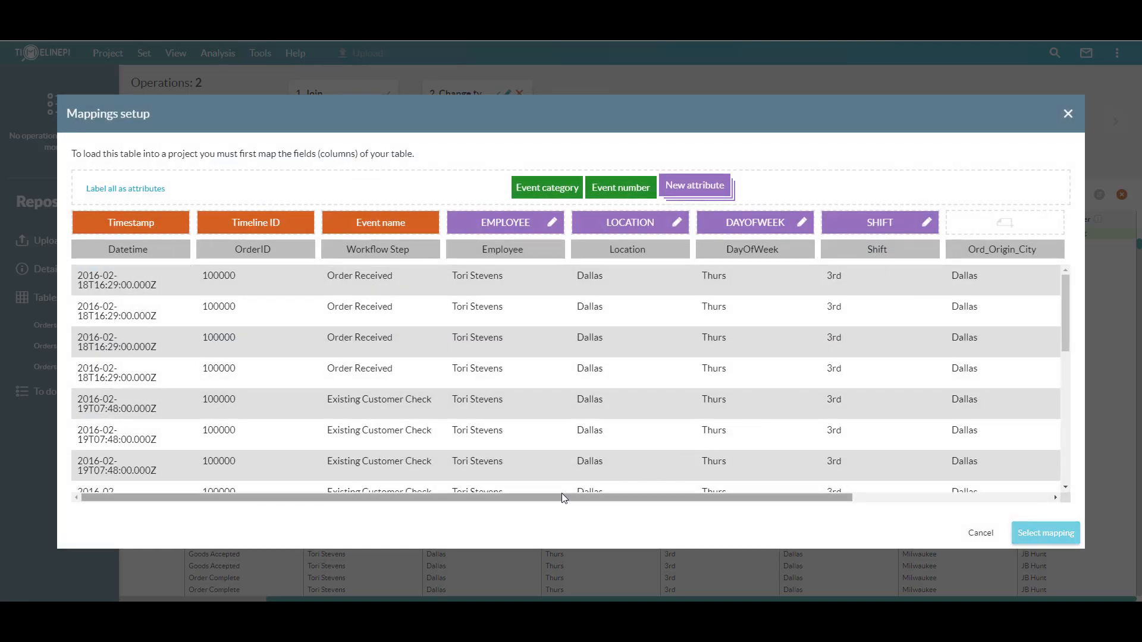
pyautogui.moveTo(135, 223); pyautogui.dragTo(388, 202)
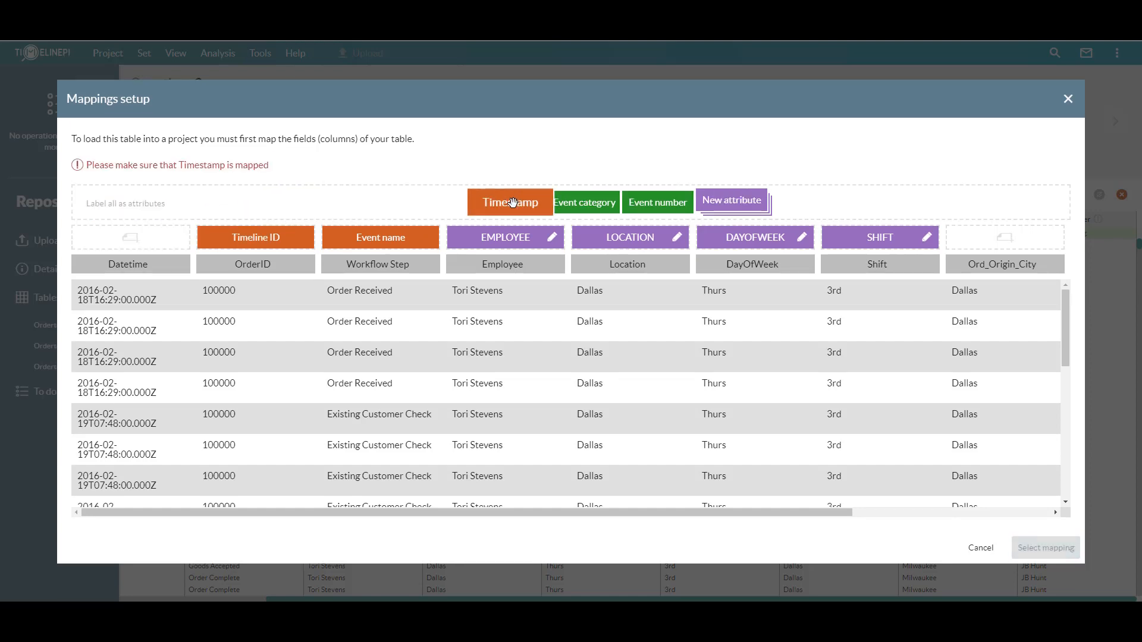
pyautogui.moveTo(513, 203); pyautogui.dragTo(135, 237)
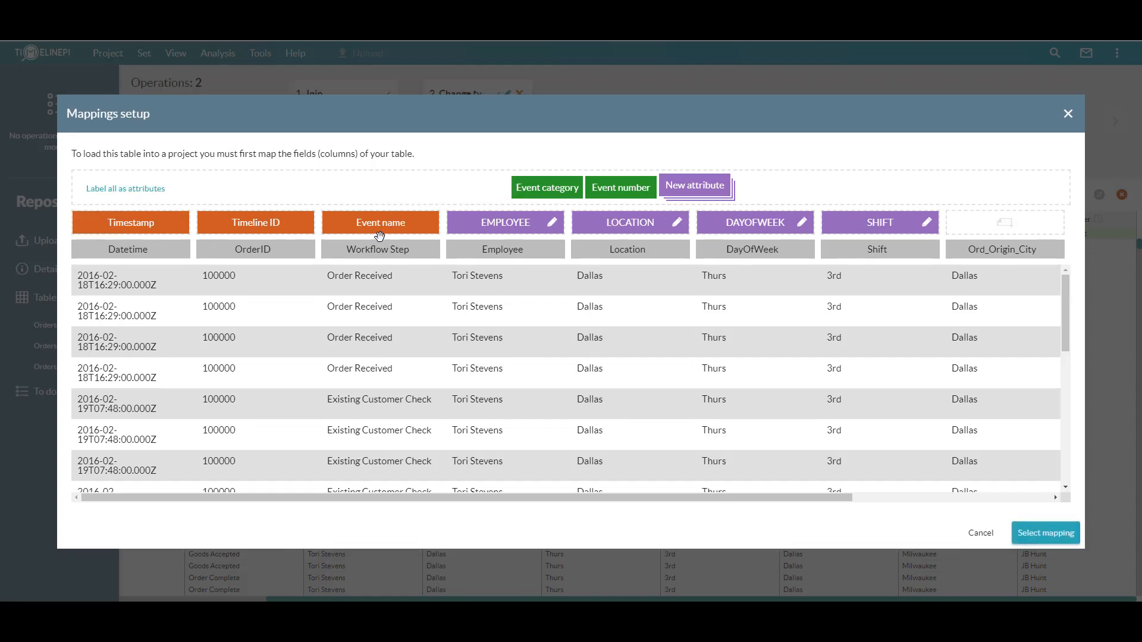
pyautogui.moveTo(581, 499); pyautogui.dragTo(793, 498)
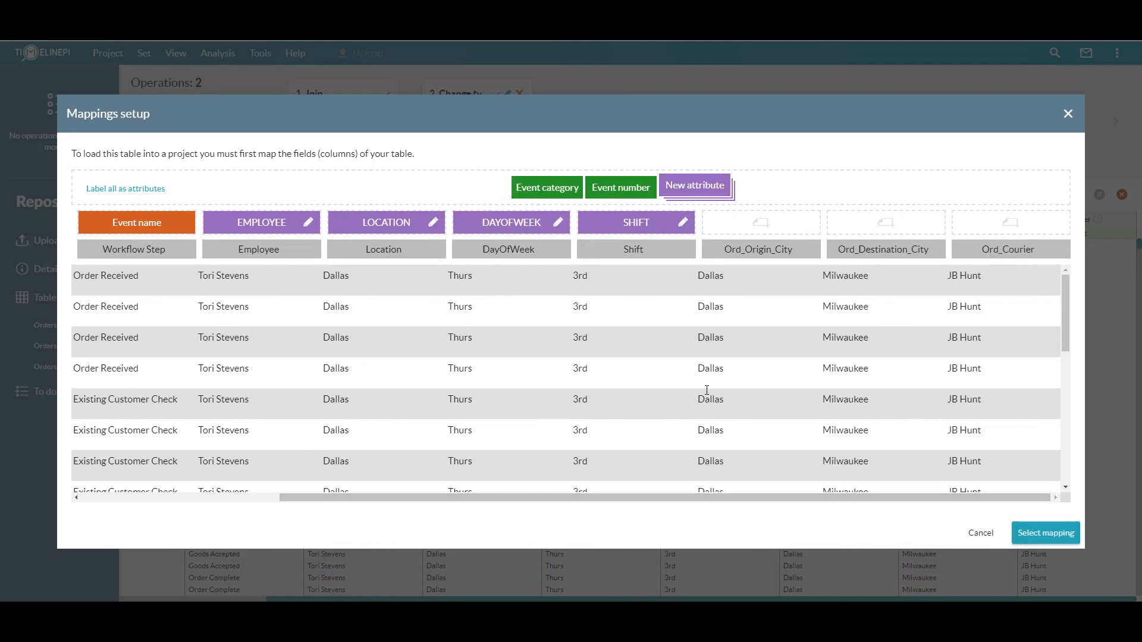
pyautogui.moveTo(695, 185); pyautogui.dragTo(928, 228)
pyautogui.moveTo(711, 186); pyautogui.dragTo(1005, 230)
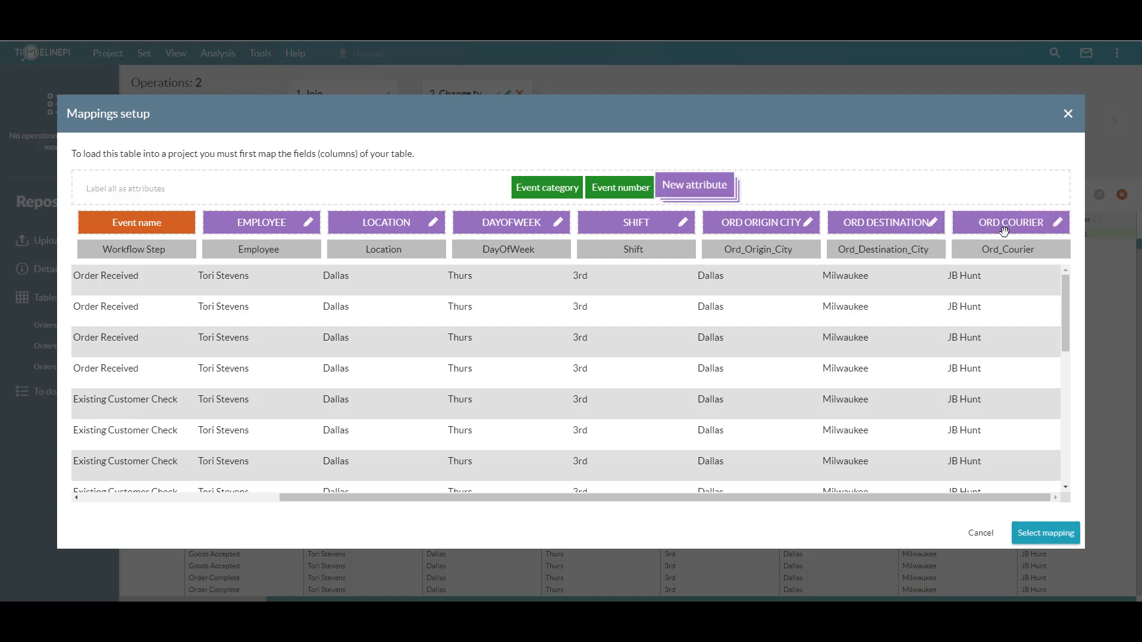
# Rename the Ord_Origin_City attribute to ORIGIN CITY and the Ord_Destination_City attribute to DESTINATION CITY
pyautogui.click(808, 222)
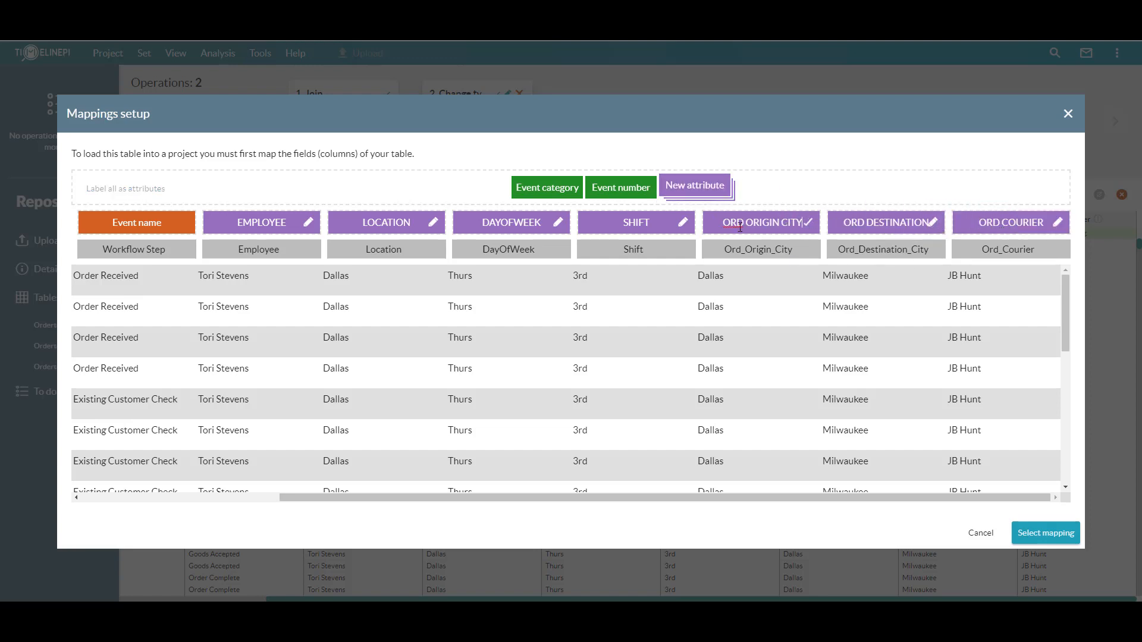
pyautogui.press('Home')
pyautogui.press('Delete')
pyautogui.press('Delete')
pyautogui.press('Delete')
pyautogui.press('Delete')
pyautogui.click(928, 225)
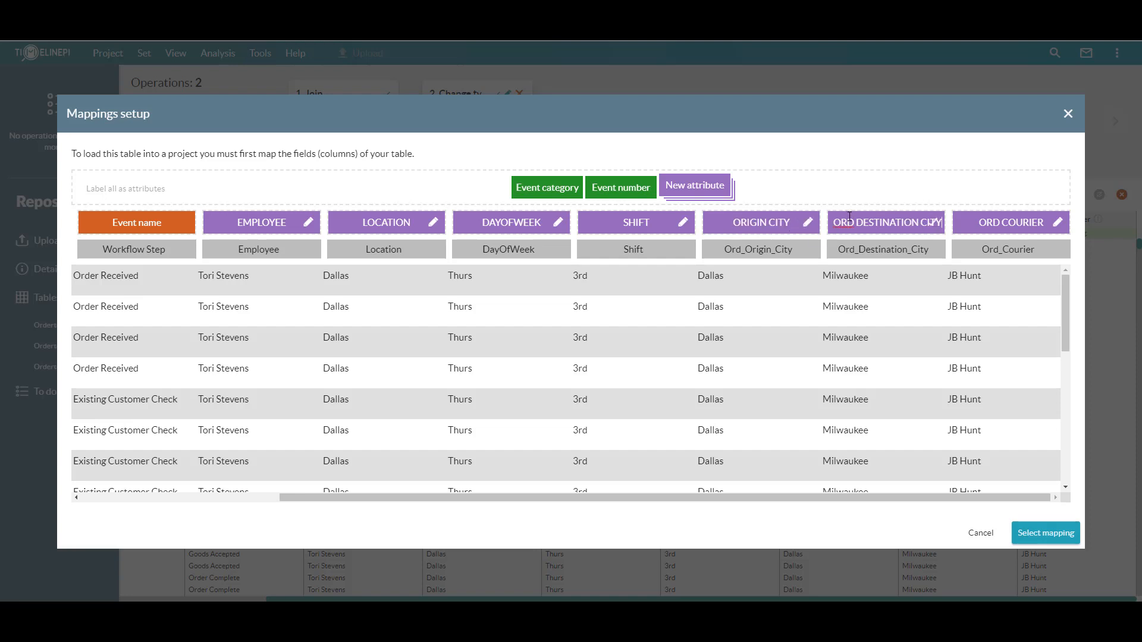
pyautogui.press('BackSpace')
pyautogui.press('BackSpace')
pyautogui.press('BackSpace')
pyautogui.press('BackSpace')
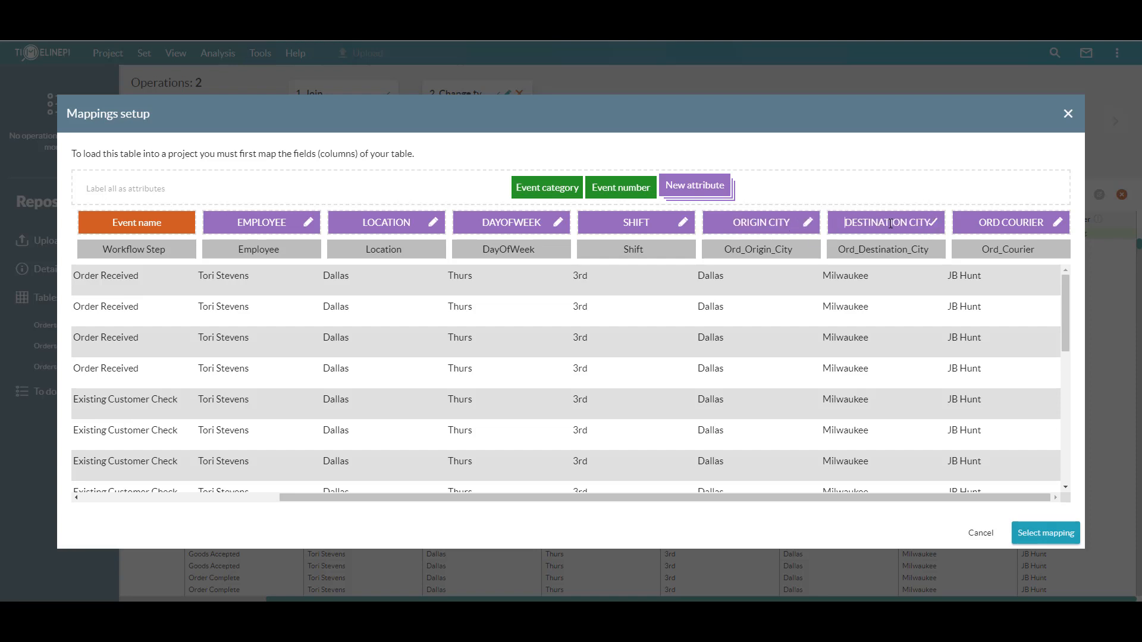
# Rename the attribute mapped to the Ord_Courier column to COURIER
pyautogui.click(1011, 225)
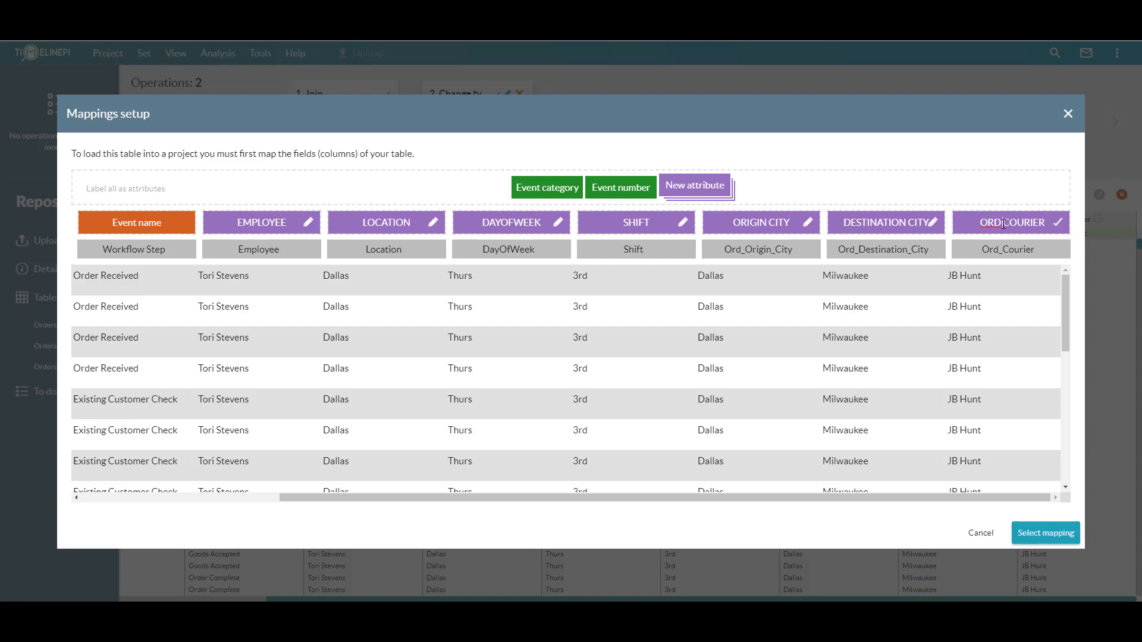
pyautogui.press('BackSpace')
pyautogui.press('BackSpace')
pyautogui.press('BackSpace')
pyautogui.press('BackSpace')
pyautogui.click(905, 188)
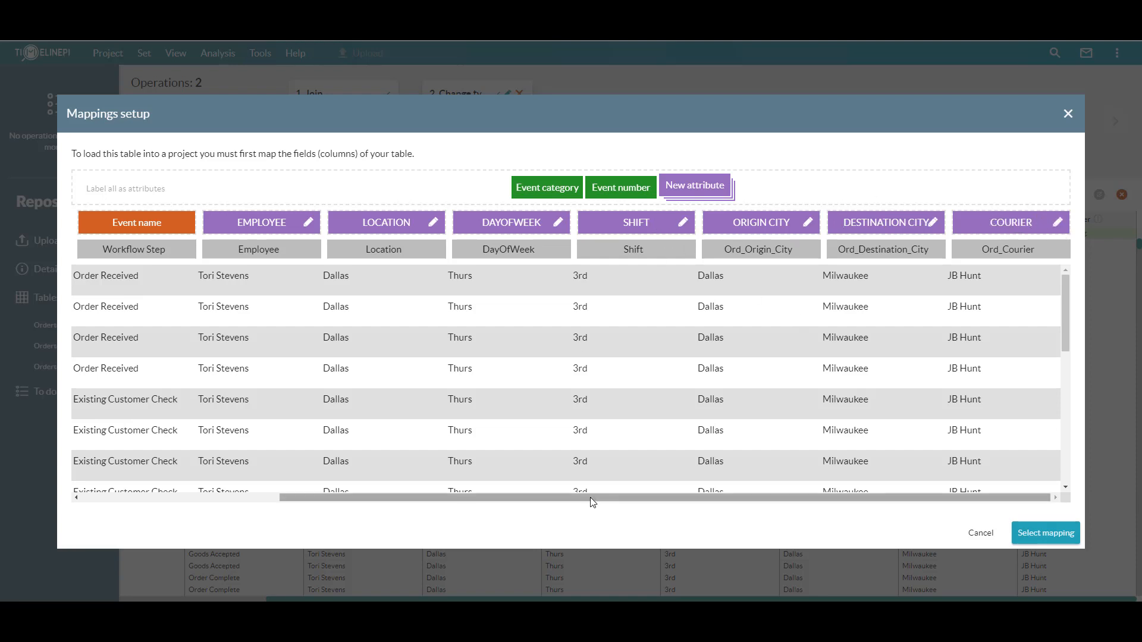
# Check the first mapped columns, accept the mapping, and save the Load into project operation
pyautogui.moveTo(590, 497); pyautogui.dragTo(352, 487)
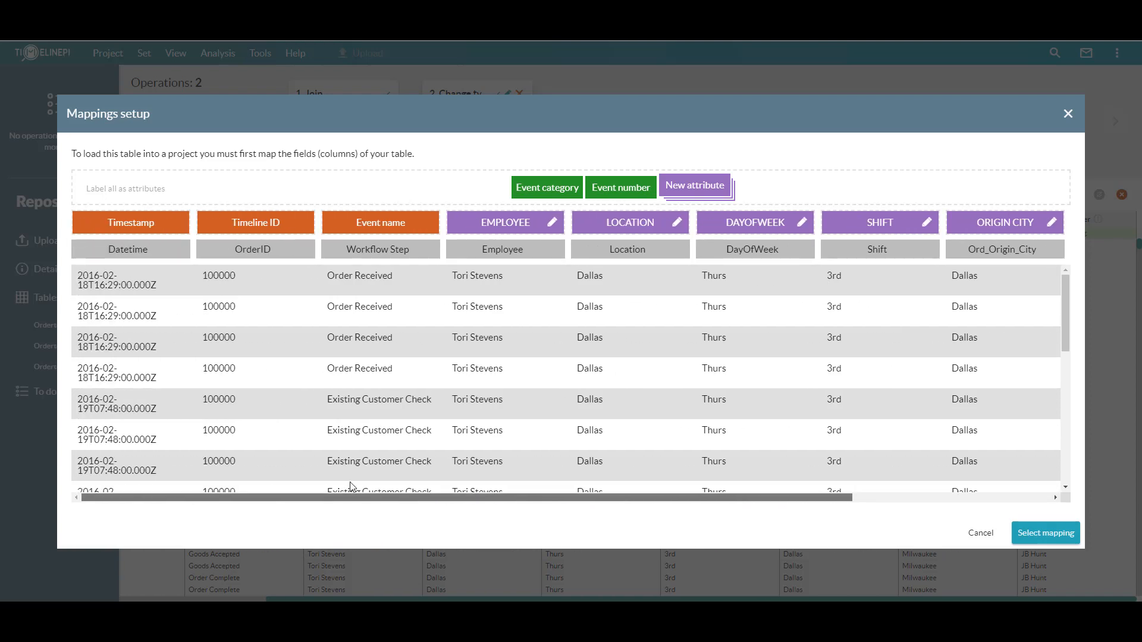
pyautogui.click(1045, 533)
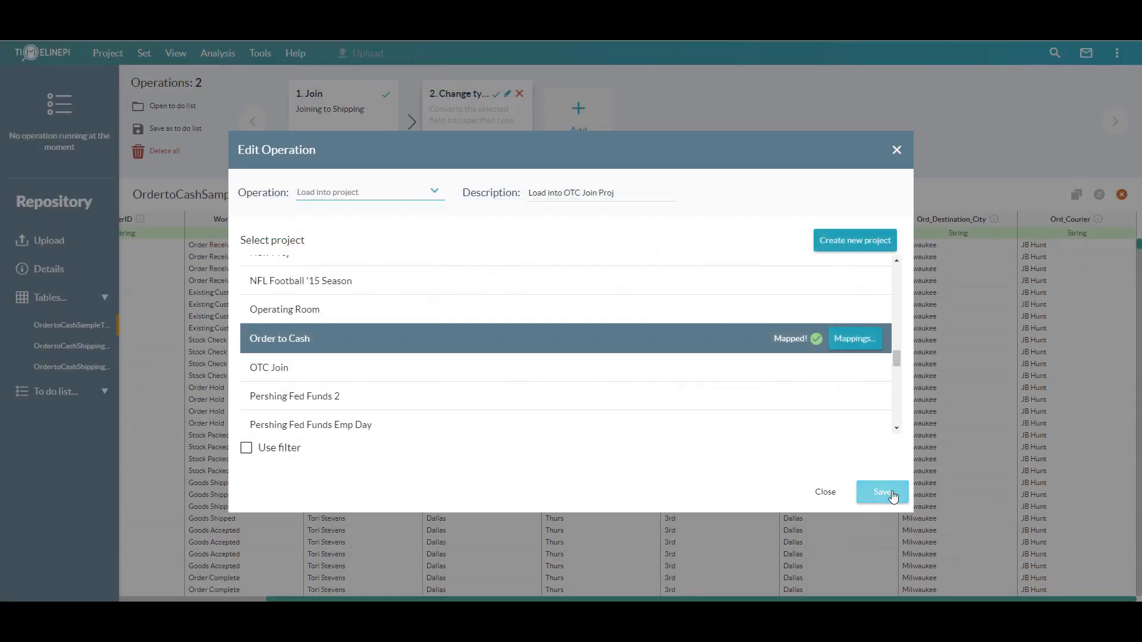
pyautogui.click(887, 497)
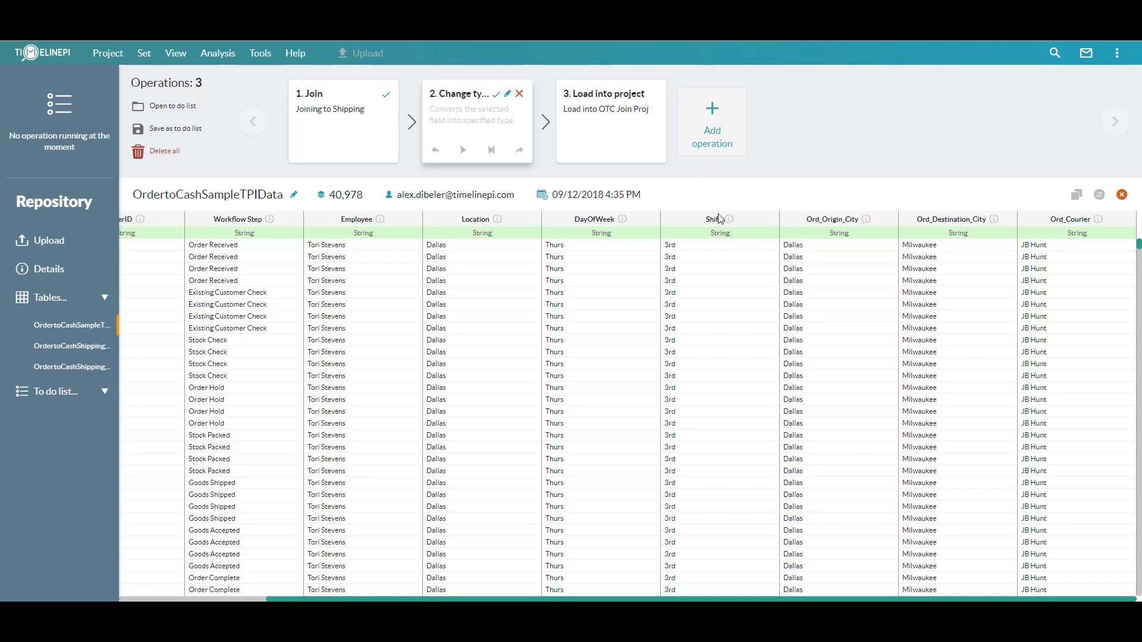
# Look at the available operations without adding another, and run the Load into project operation
pyautogui.click(726, 149)
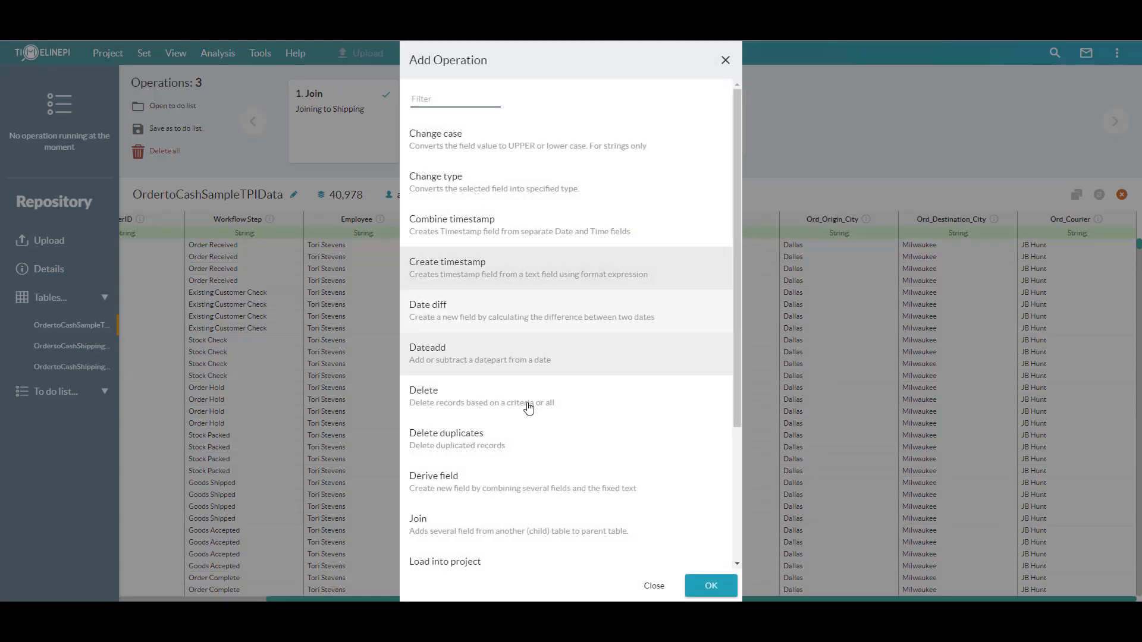
pyautogui.click(725, 60)
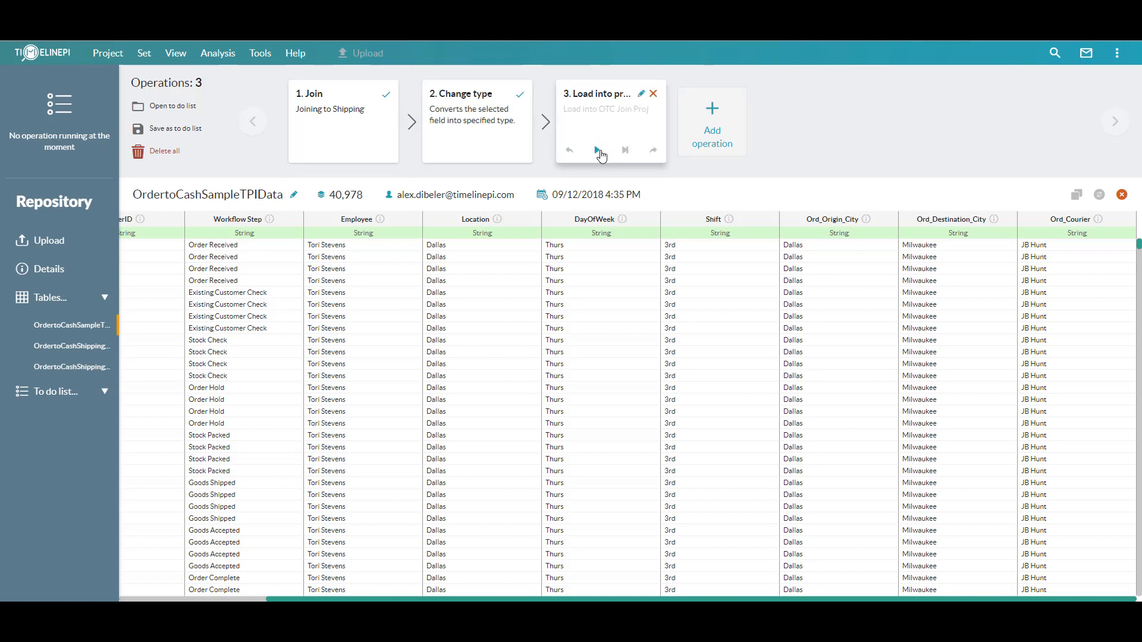
pyautogui.click(597, 151)
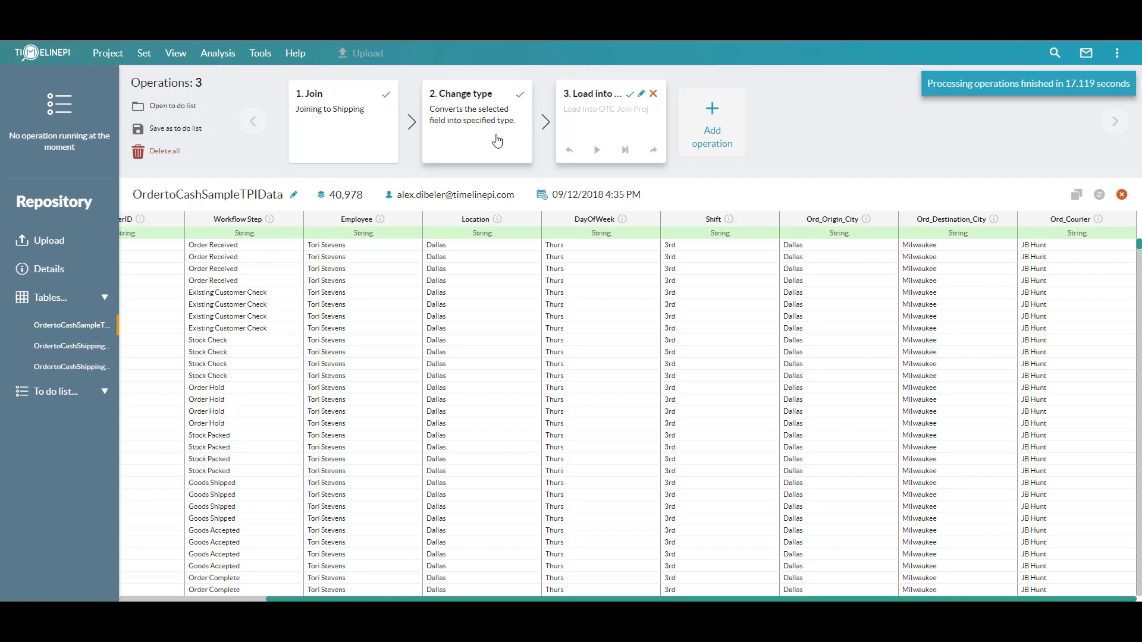
# Save the chain of operations as a to do list named "OTC Join"
pyautogui.click(201, 137)
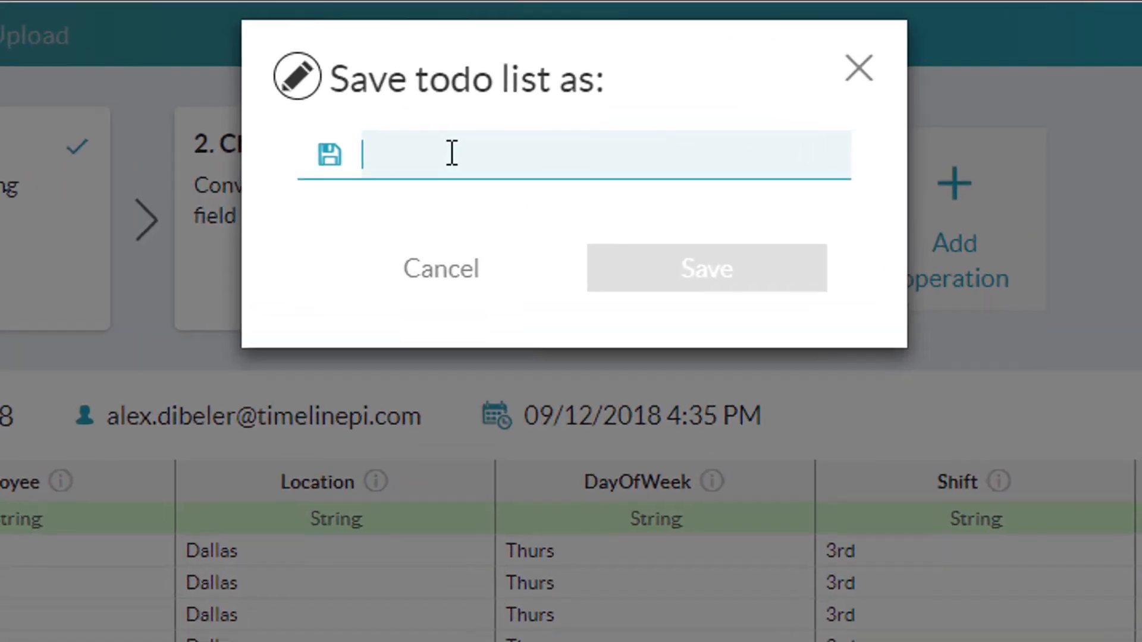
pyautogui.write('OTC Join')
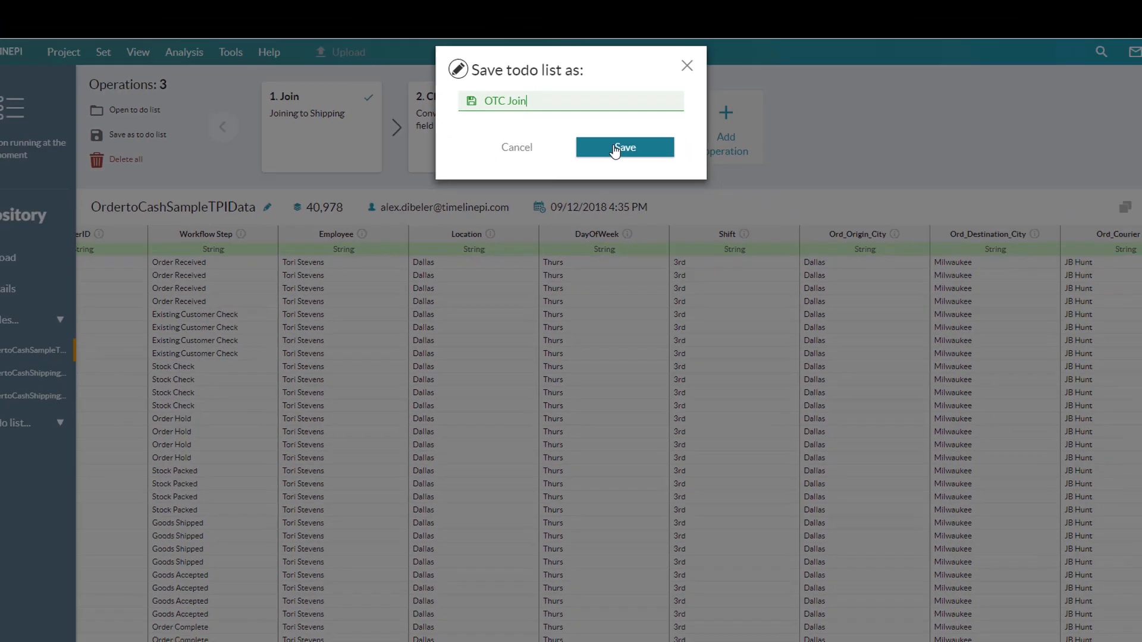
pyautogui.click(689, 242)
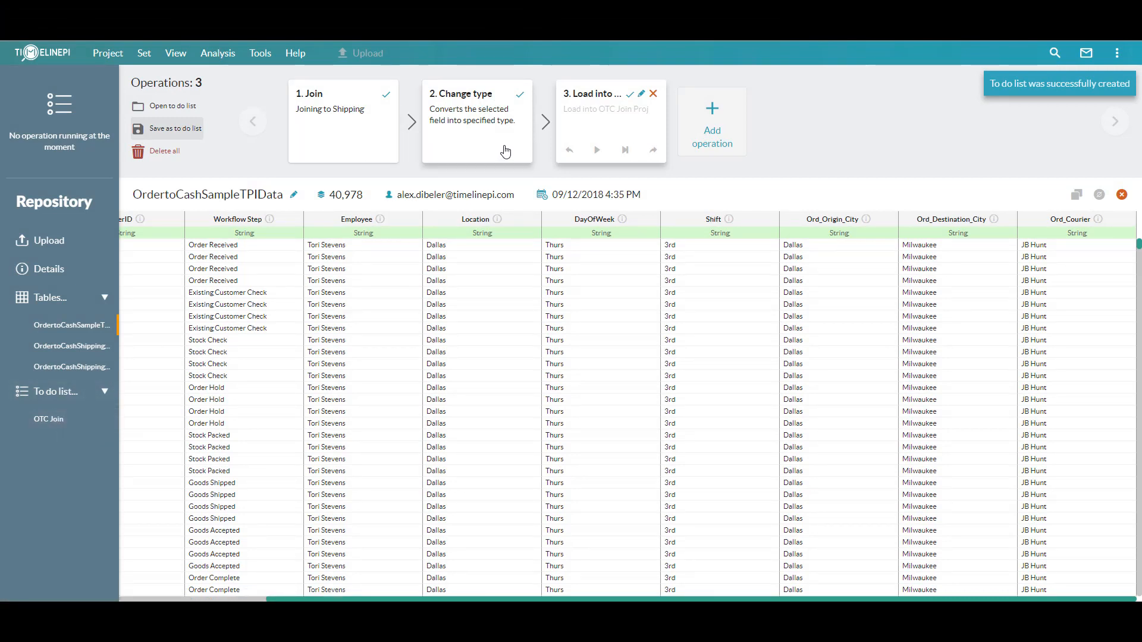
# Review the saved OTC Join to do list, its overview entry and the tables offered for execution, without executing it
pyautogui.click(52, 424)
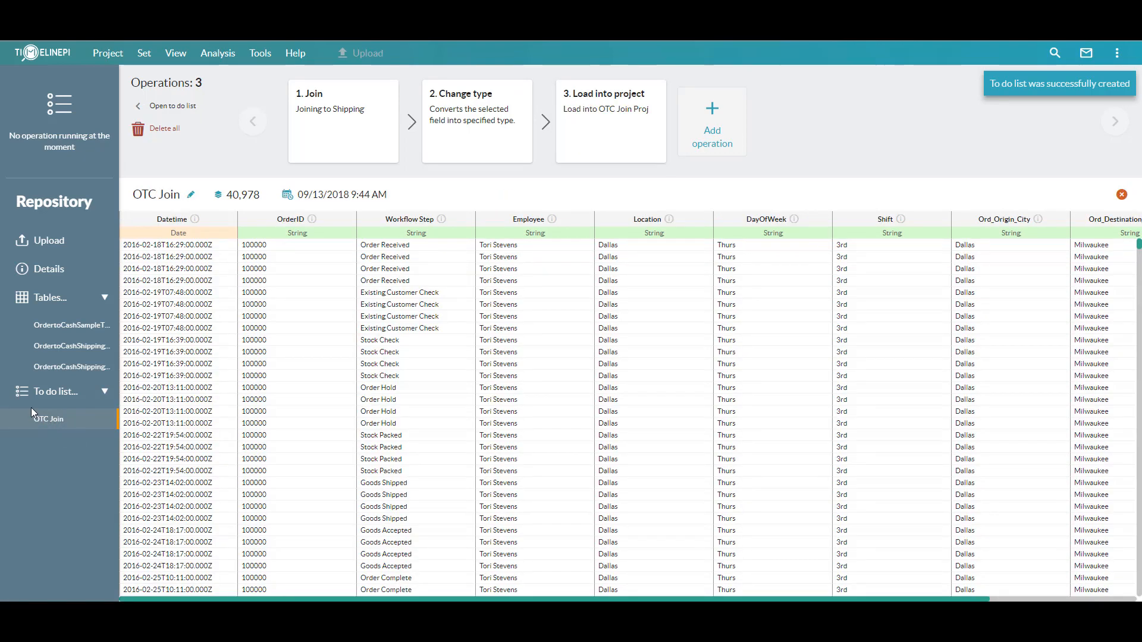
pyautogui.click(53, 393)
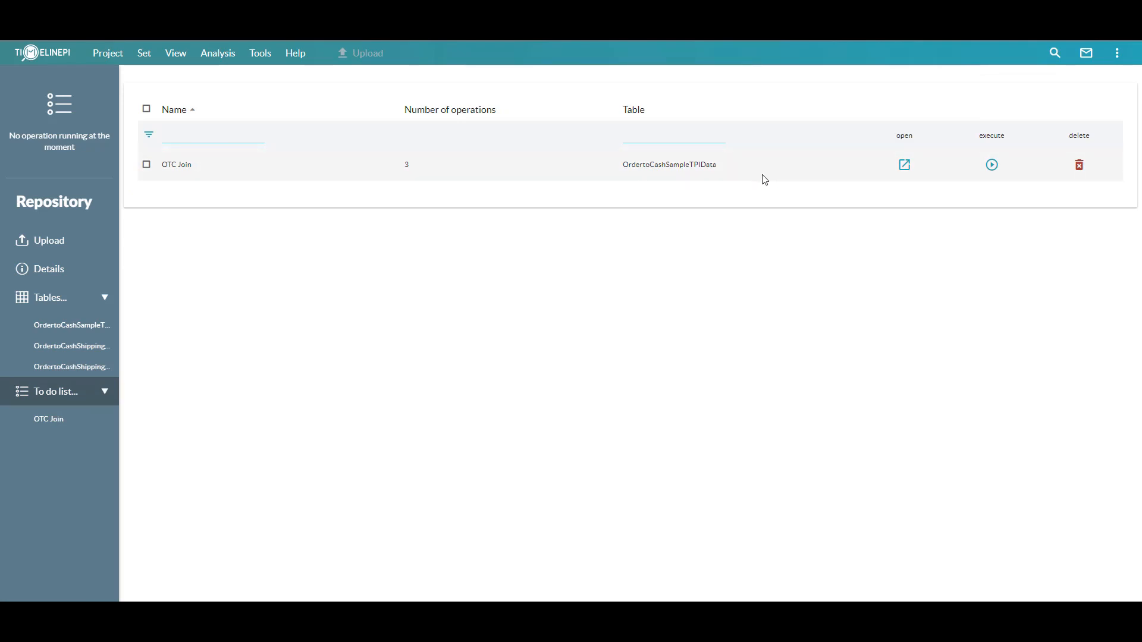
pyautogui.click(992, 166)
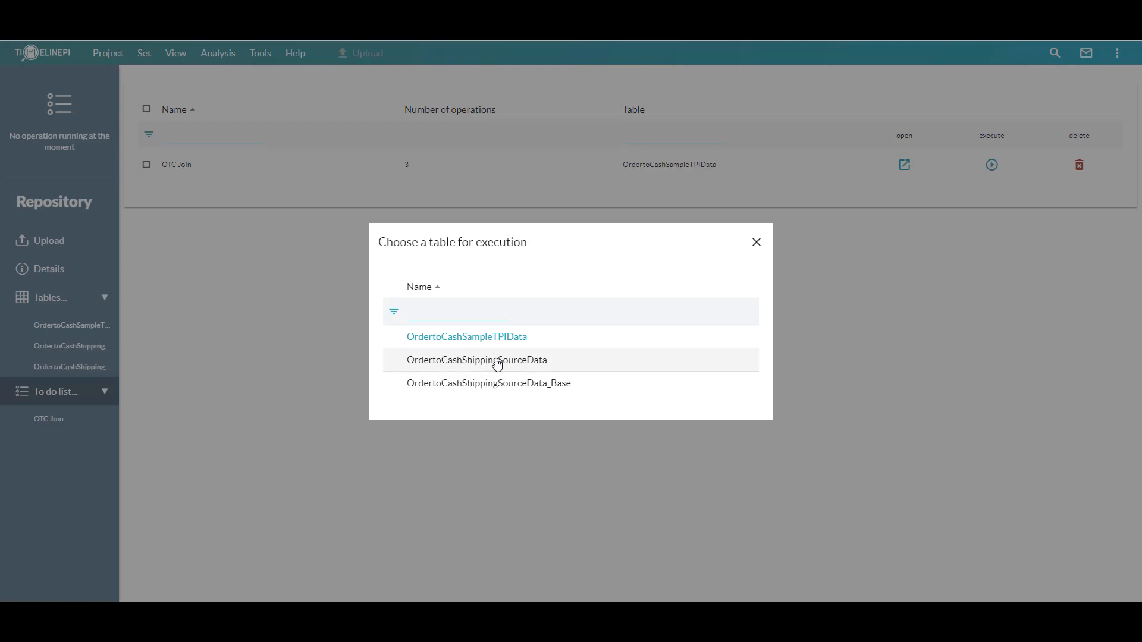
pyautogui.click(758, 245)
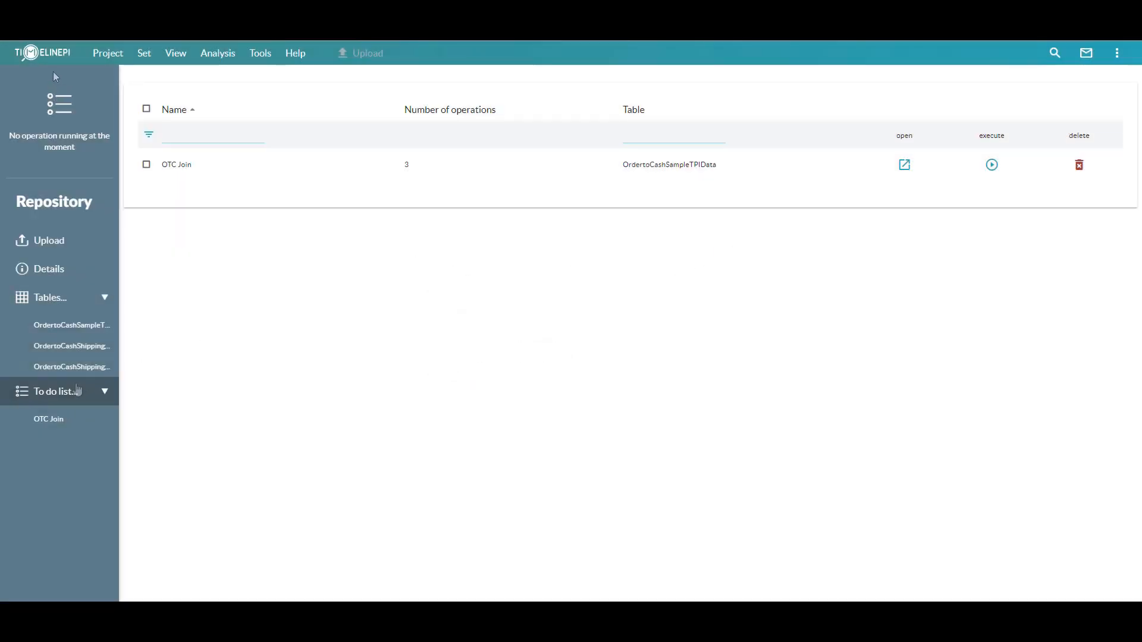
# Leave the repository and open the OTC Join project from the project list
pyautogui.click(41, 56)
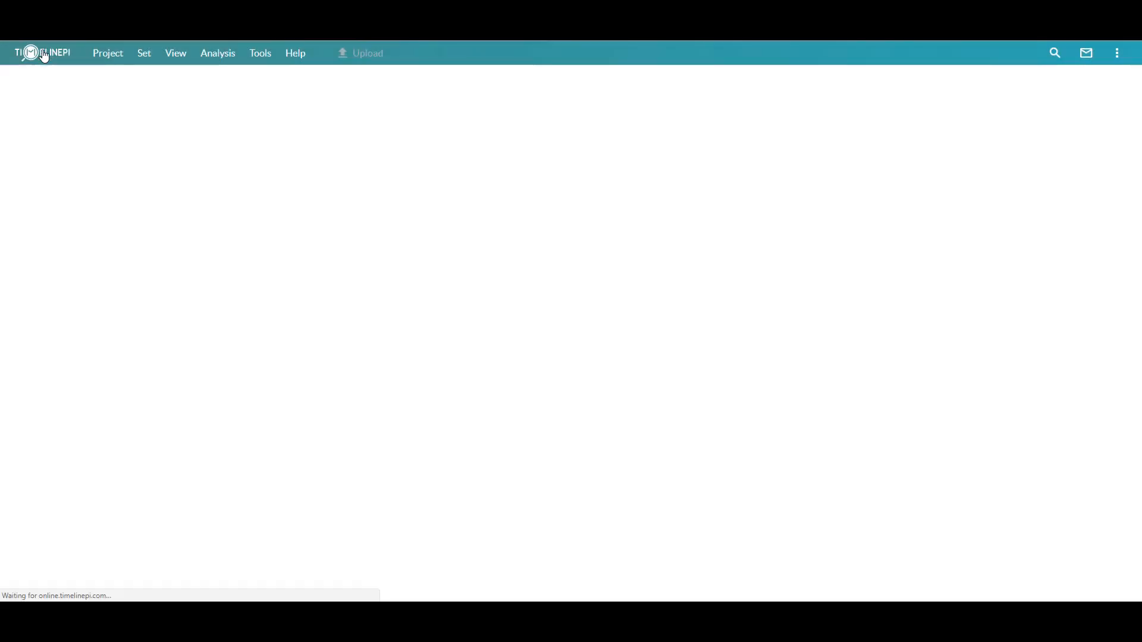
pyautogui.click(108, 53)
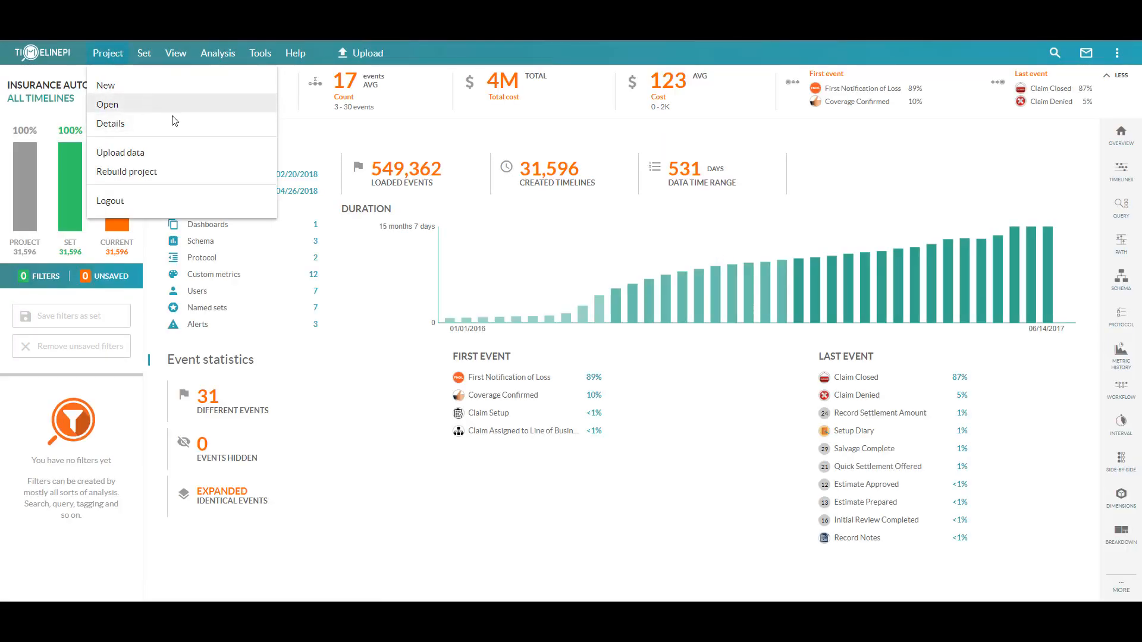
pyautogui.click(148, 106)
pyautogui.scroll(-5, 502, 334)
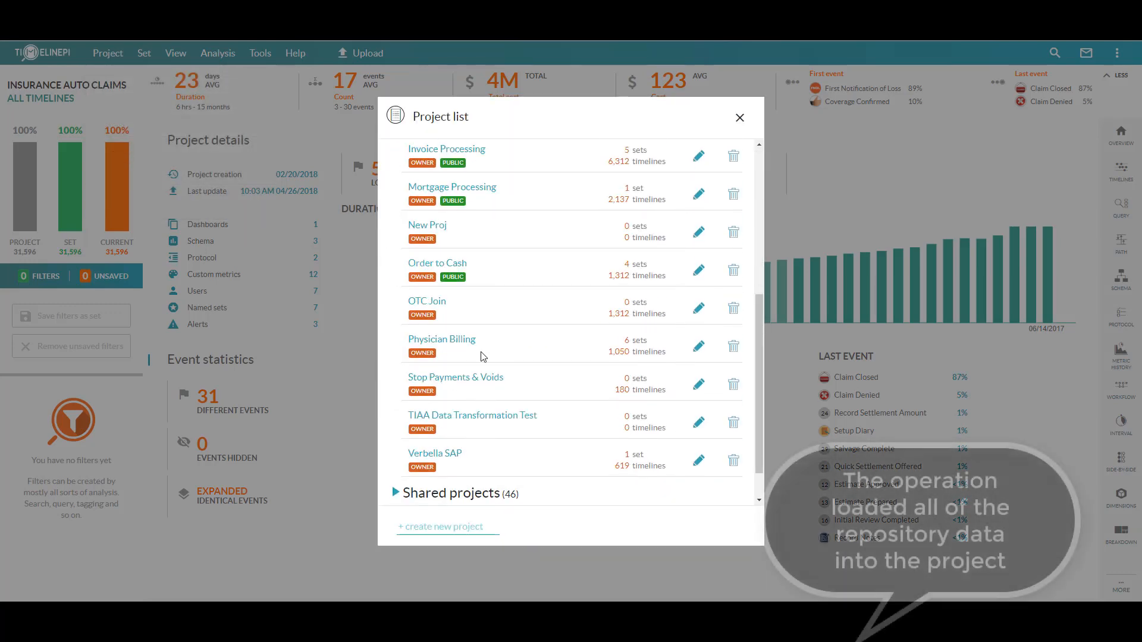
pyautogui.click(432, 303)
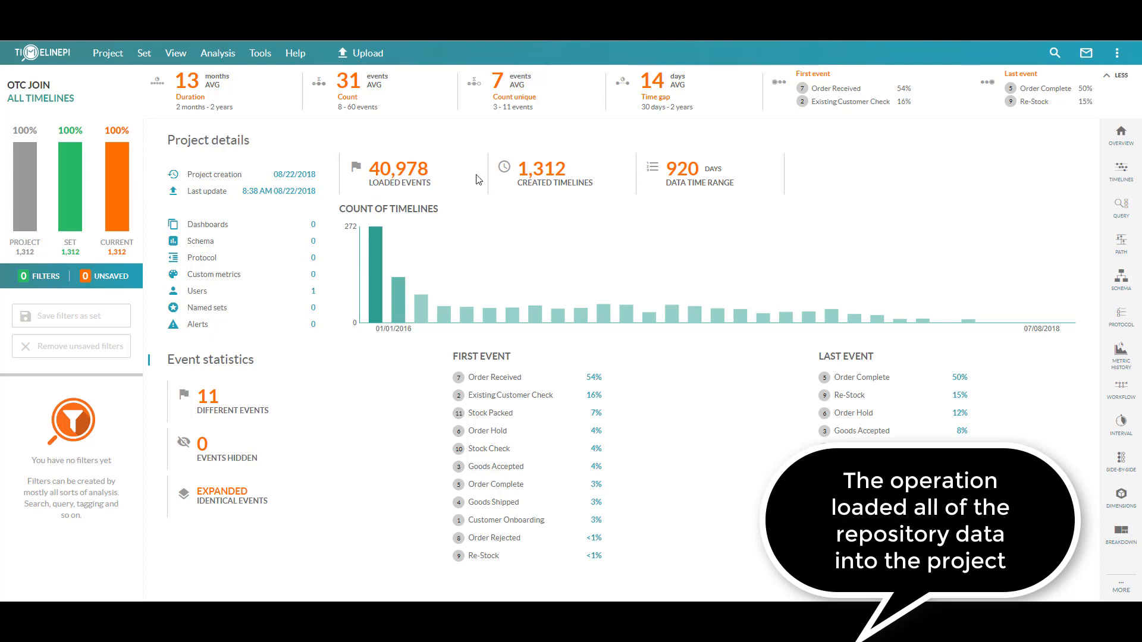
# Examine the Order Complete event's DAYOFWEEK, DESTINATION CITY and ORIGIN CITY values in the Dimensions filter and close it without applying
pyautogui.moveTo(1120, 438)
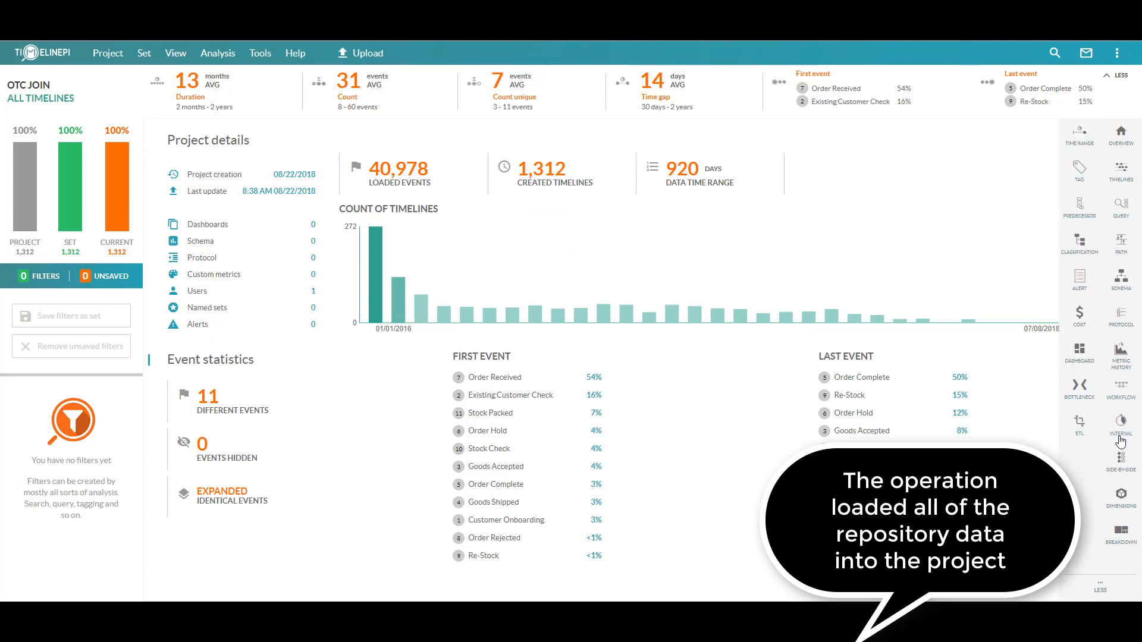
pyautogui.click(1121, 497)
pyautogui.click(364, 253)
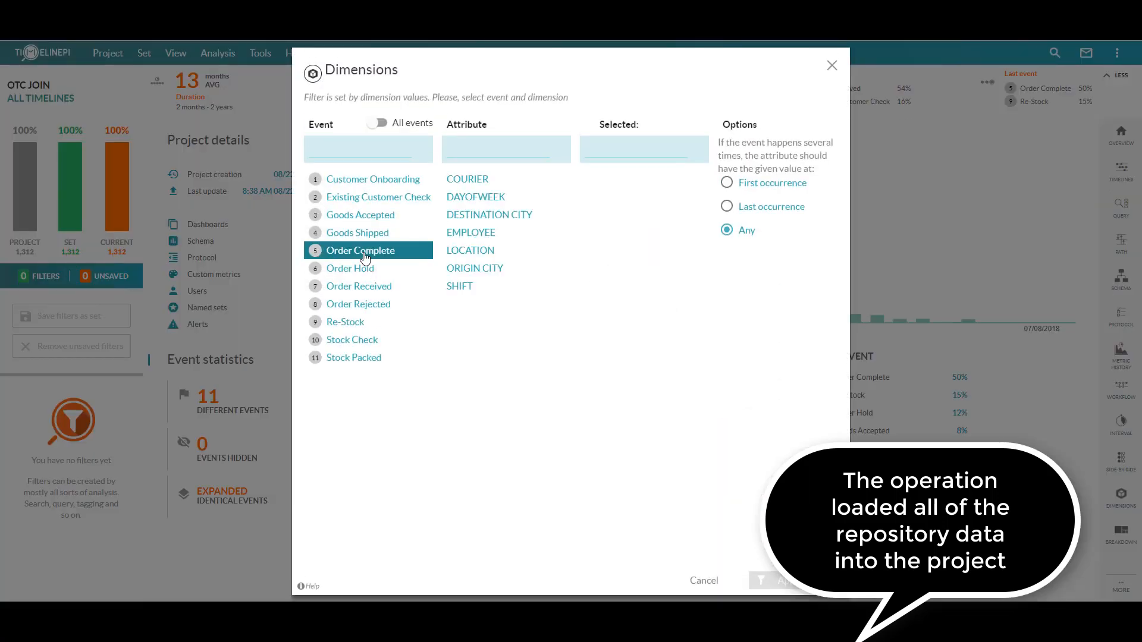
pyautogui.click(526, 200)
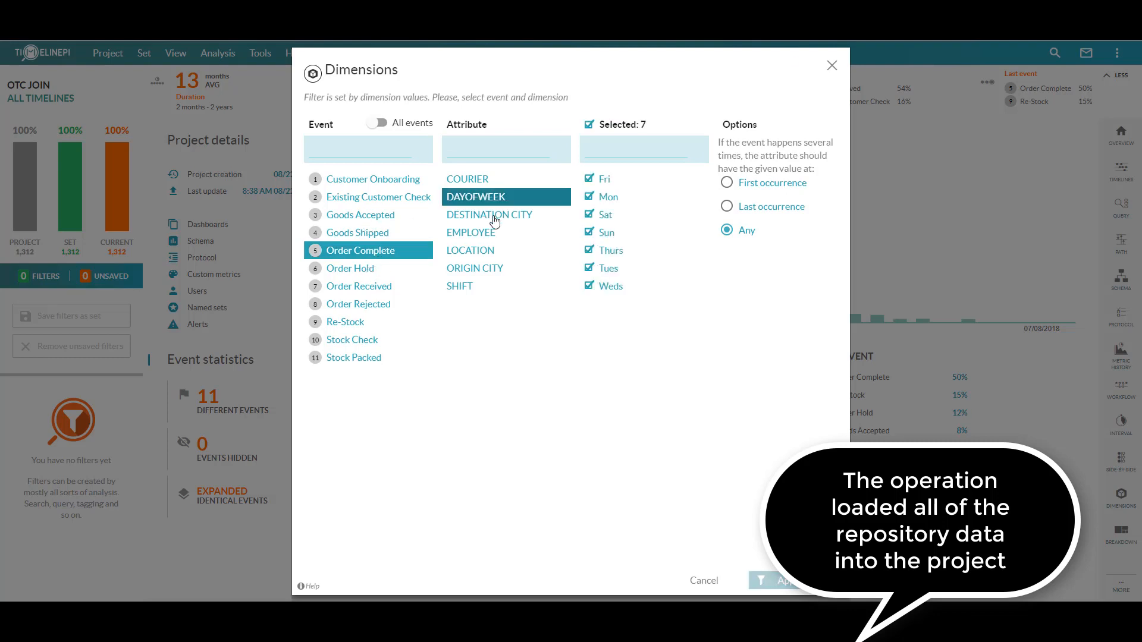
pyautogui.click(539, 219)
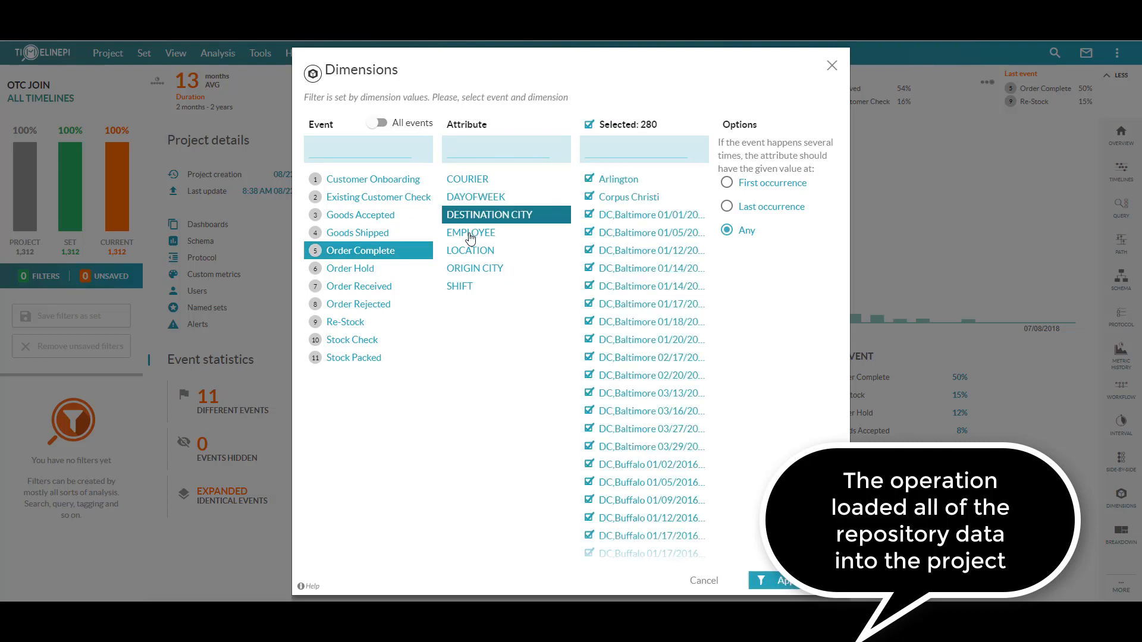
pyautogui.click(476, 270)
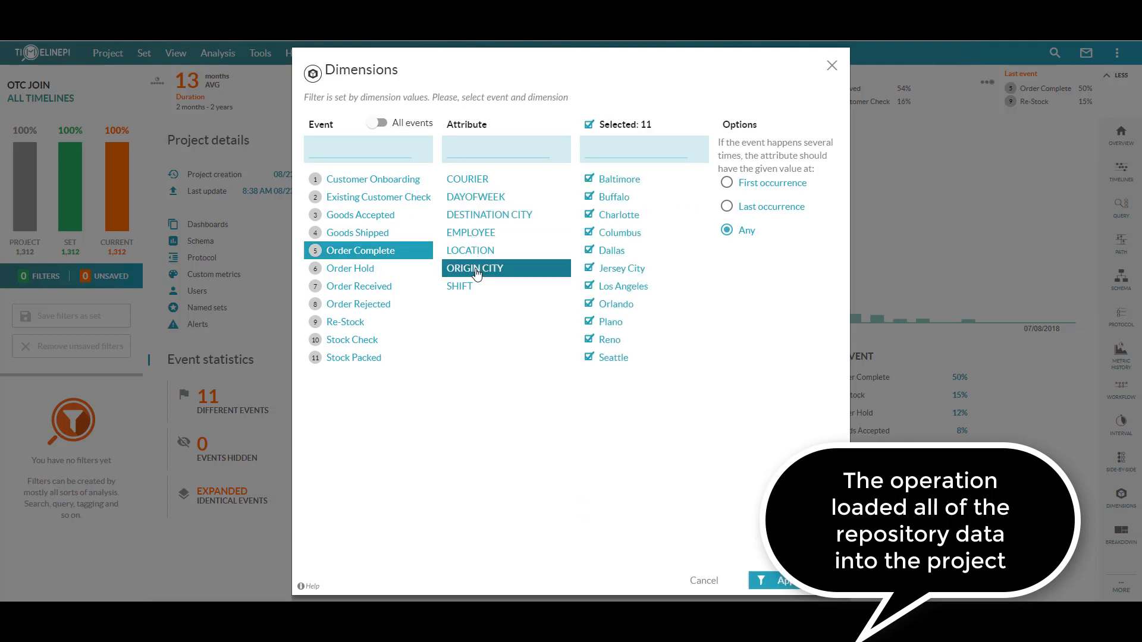
pyautogui.click(831, 67)
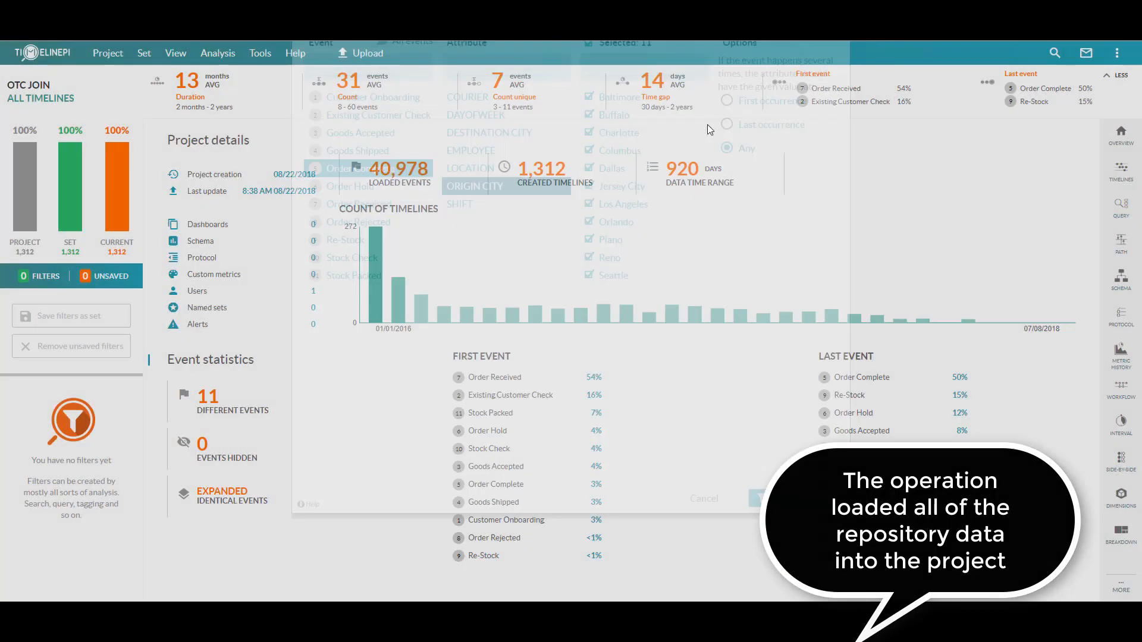